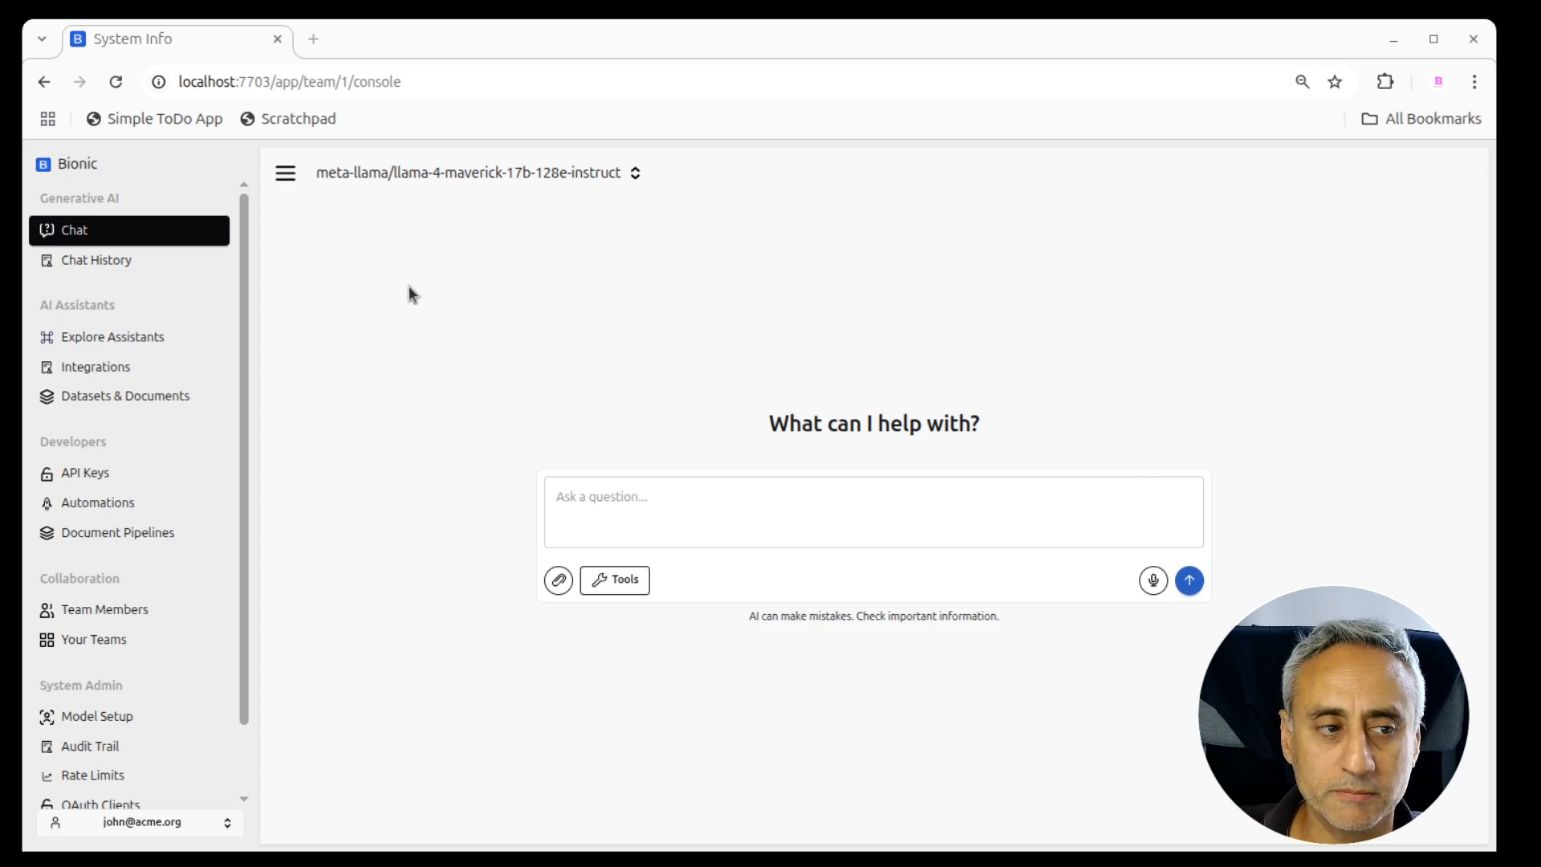
- Open the Companies House Public Data API integration and review its API keys and actions
{"action": "left_click", "coordinate": [98, 369]}
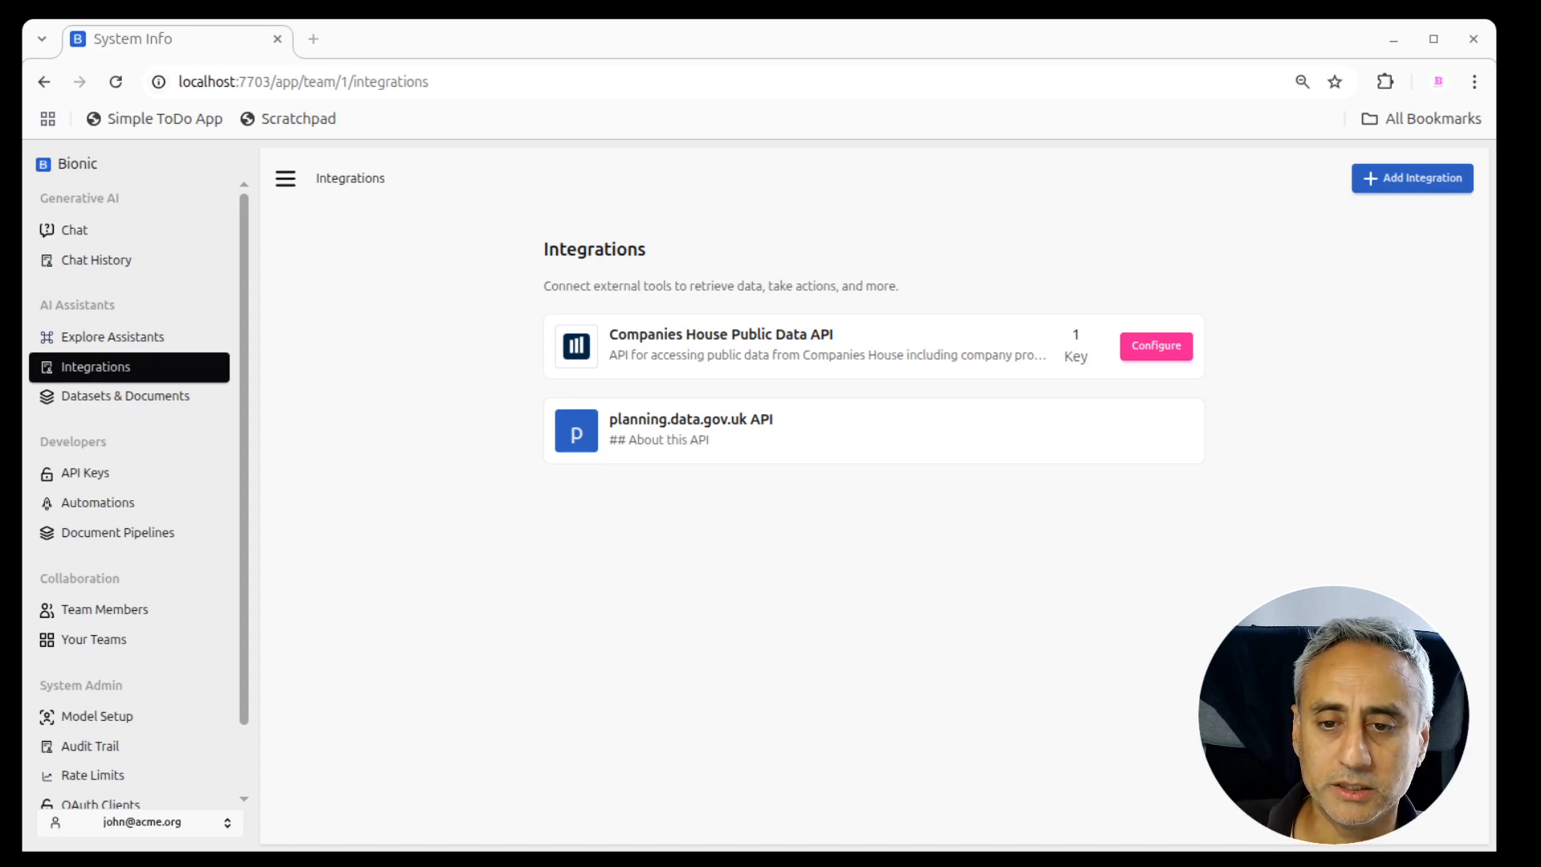
{"action": "left_click", "coordinate": [892, 517]}
{"action": "left_click", "coordinate": [795, 332]}
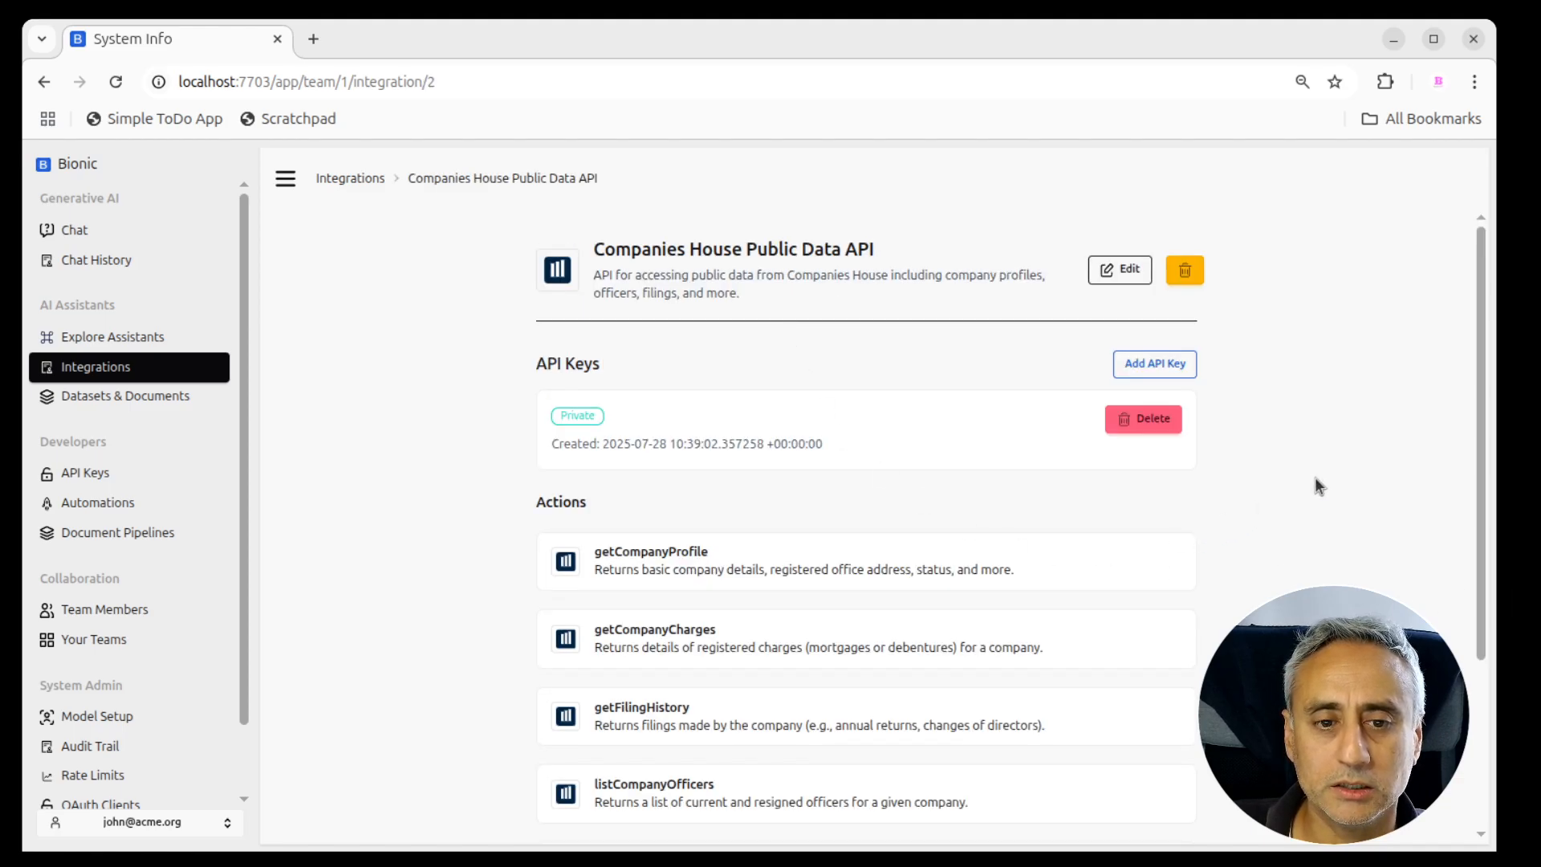
{"action": "scroll", "coordinate": [1315, 482], "scroll_direction": "down", "scroll_amount": 3}
{"action": "scroll", "coordinate": [1315, 482], "scroll_direction": "up", "scroll_amount": 3}
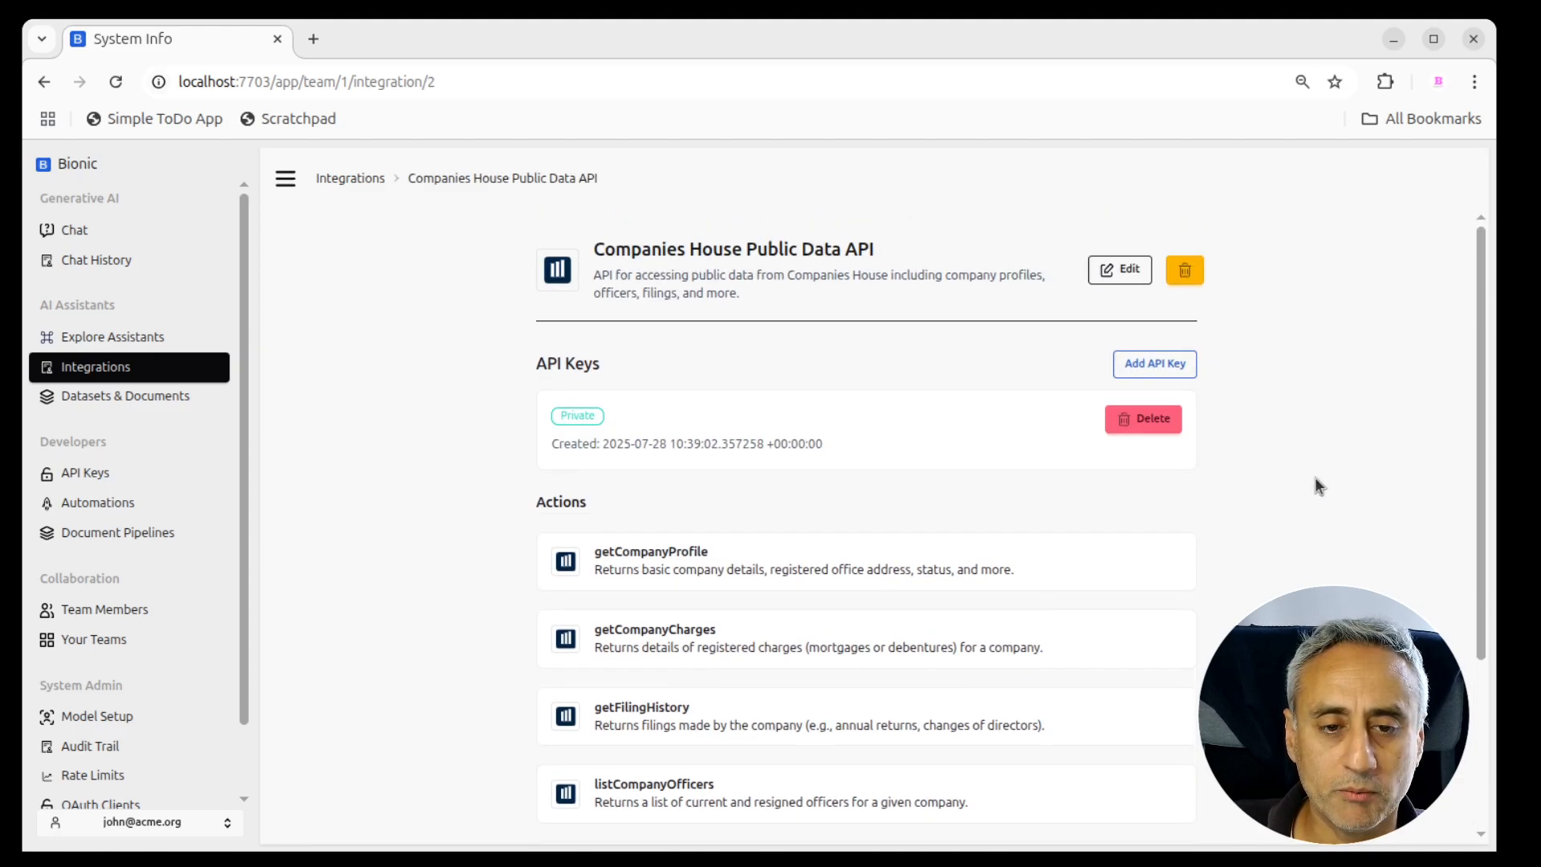
- Open the Companies House integration for editing and examine the opening sections of its OpenAPI specification
{"action": "left_click", "coordinate": [1117, 273]}
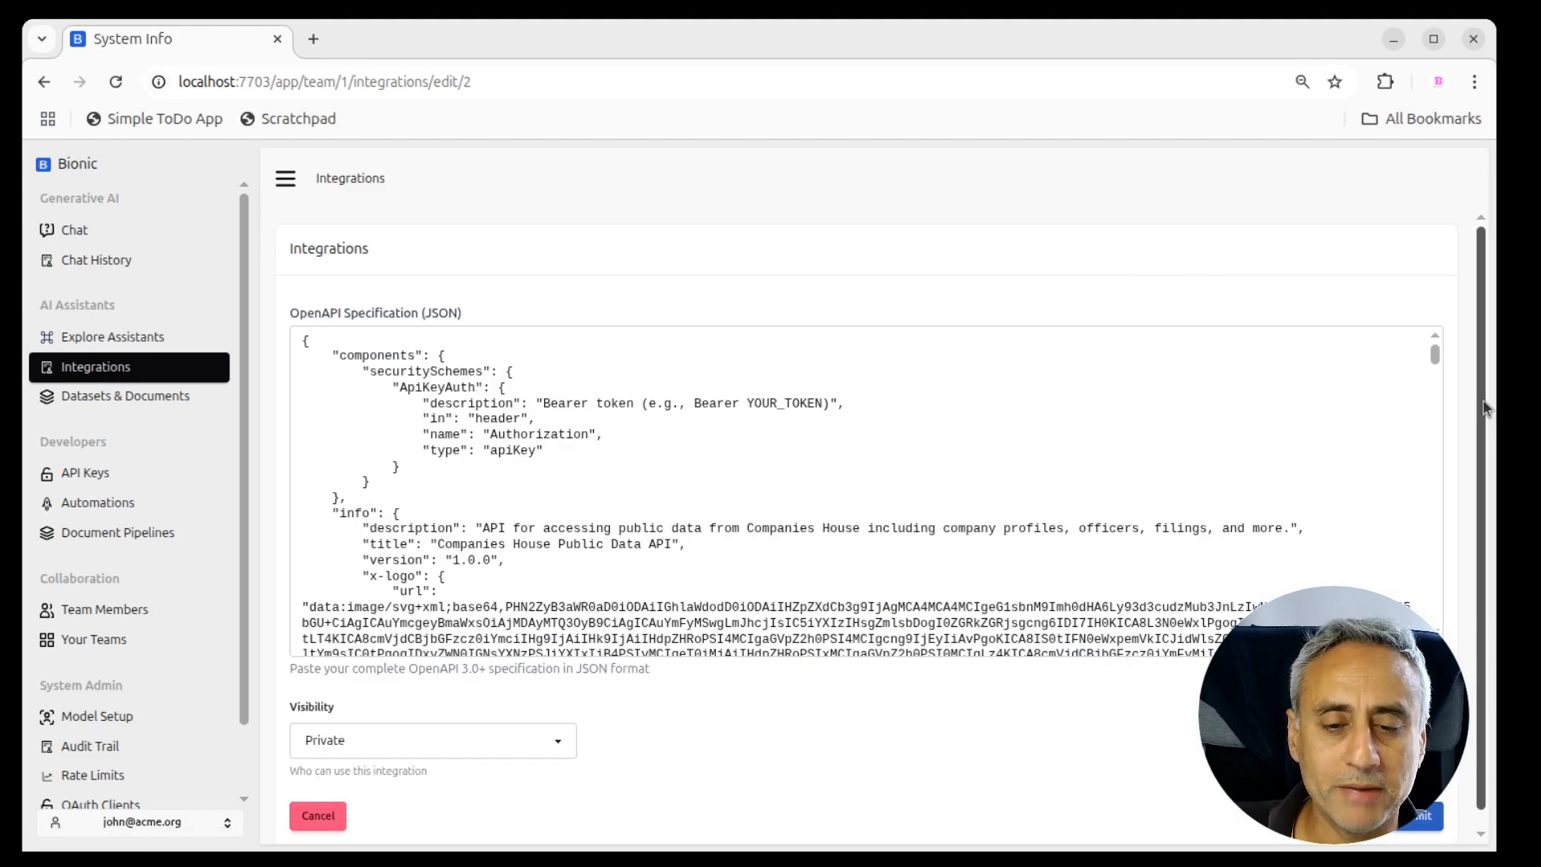
{"action": "left_click", "coordinate": [1436, 357]}
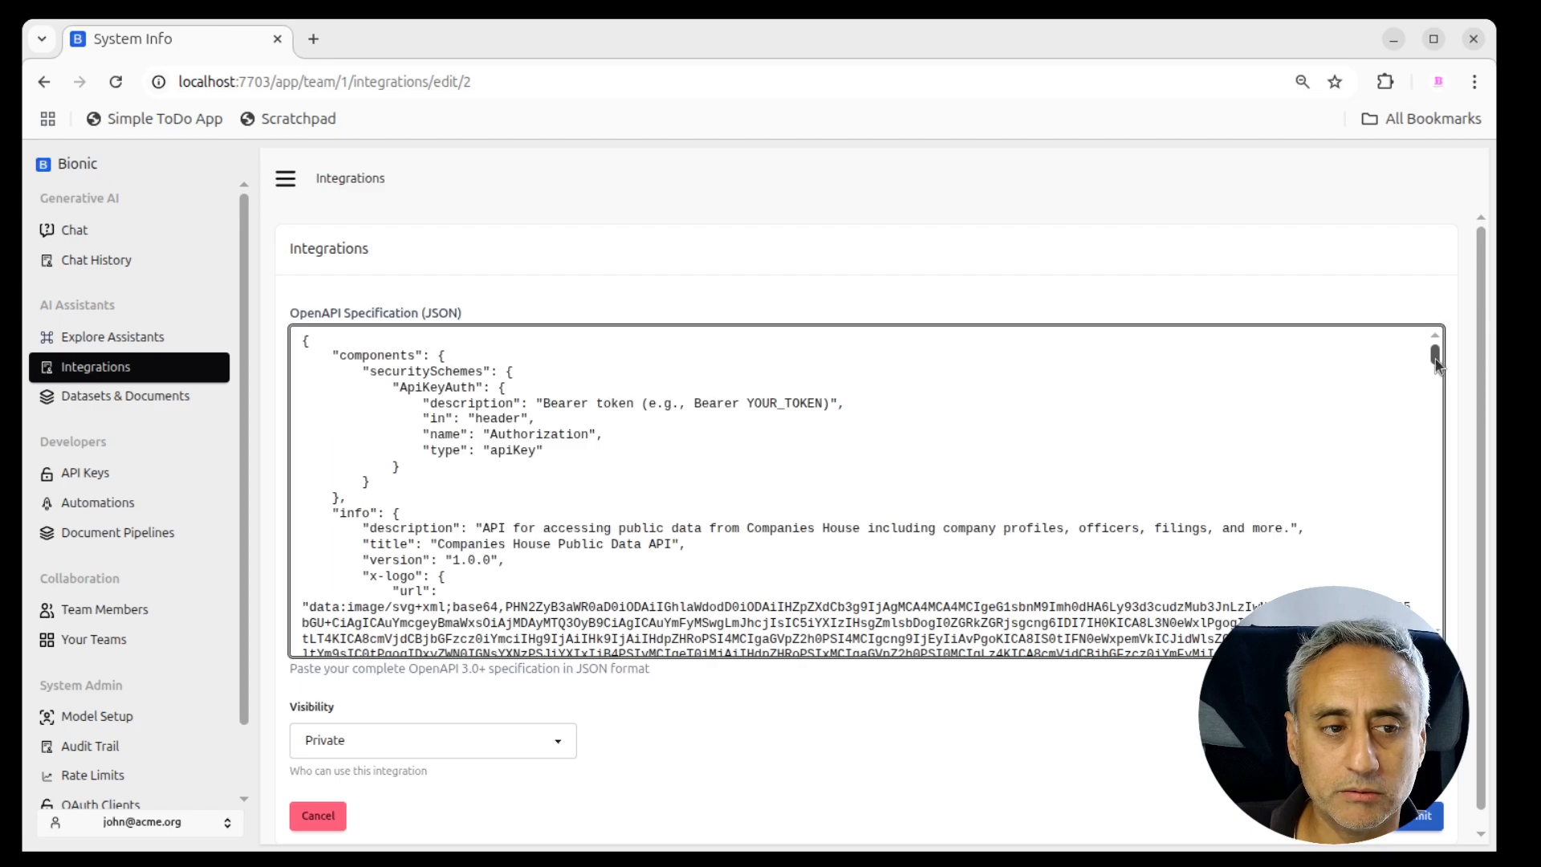
{"action": "mouse_move", "coordinate": [1436, 363]}
{"action": "left_mouse_down"}
{"action": "mouse_move", "coordinate": [1436, 376]}
{"action": "mouse_move", "coordinate": [1436, 356]}
{"action": "left_mouse_up"}
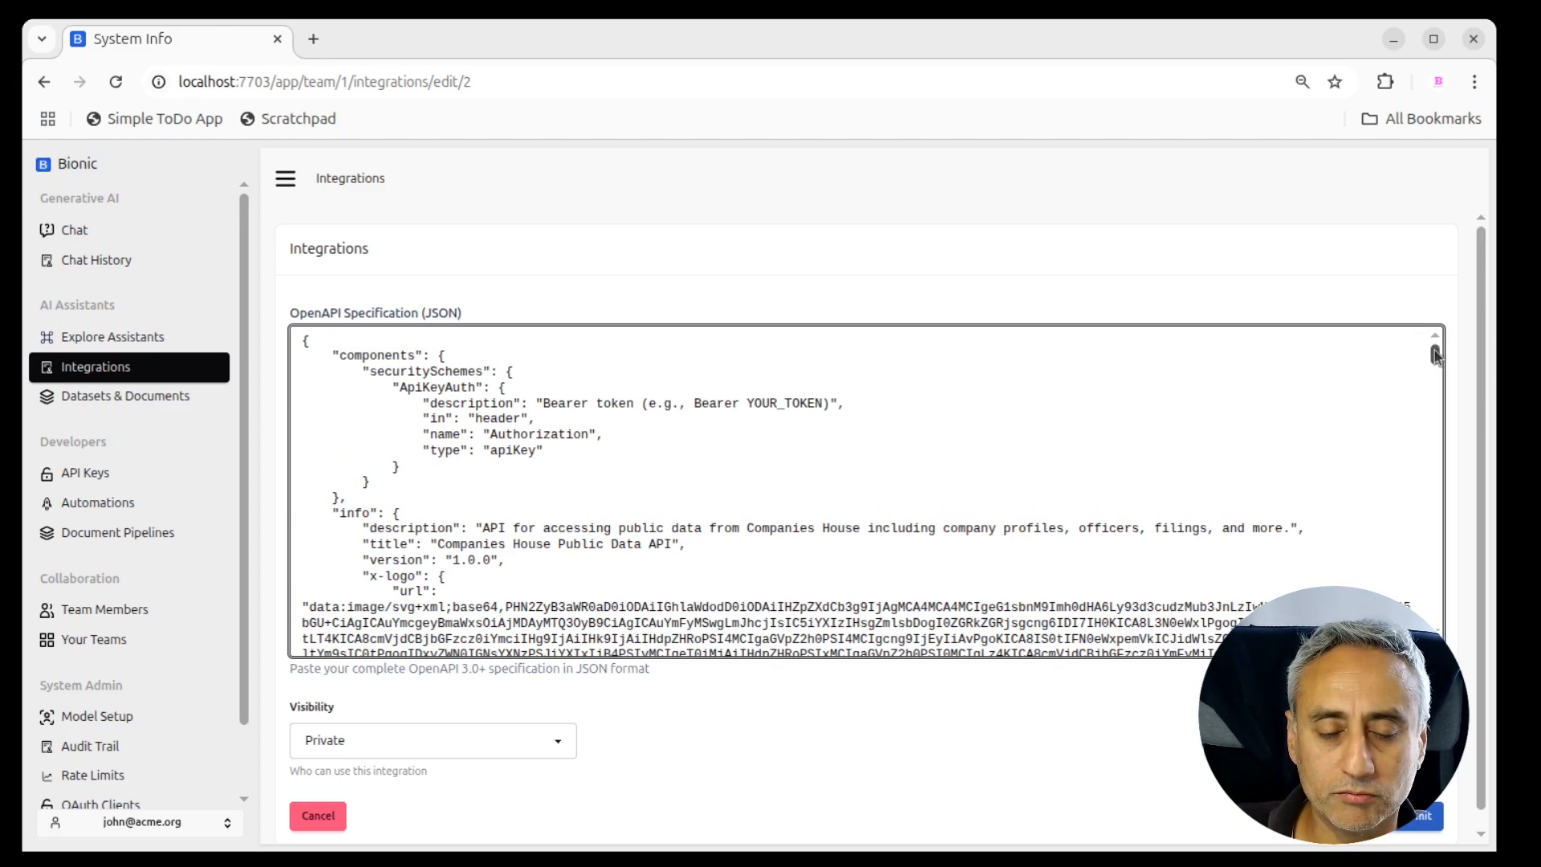
{"action": "mouse_move", "coordinate": [1436, 356]}
{"action": "left_mouse_down"}
{"action": "mouse_move", "coordinate": [1430, 389]}
{"action": "mouse_move", "coordinate": [1443, 335]}
{"action": "left_mouse_up"}
{"action": "scroll", "coordinate": [1180, 540], "scroll_direction": "down", "scroll_amount": 10}
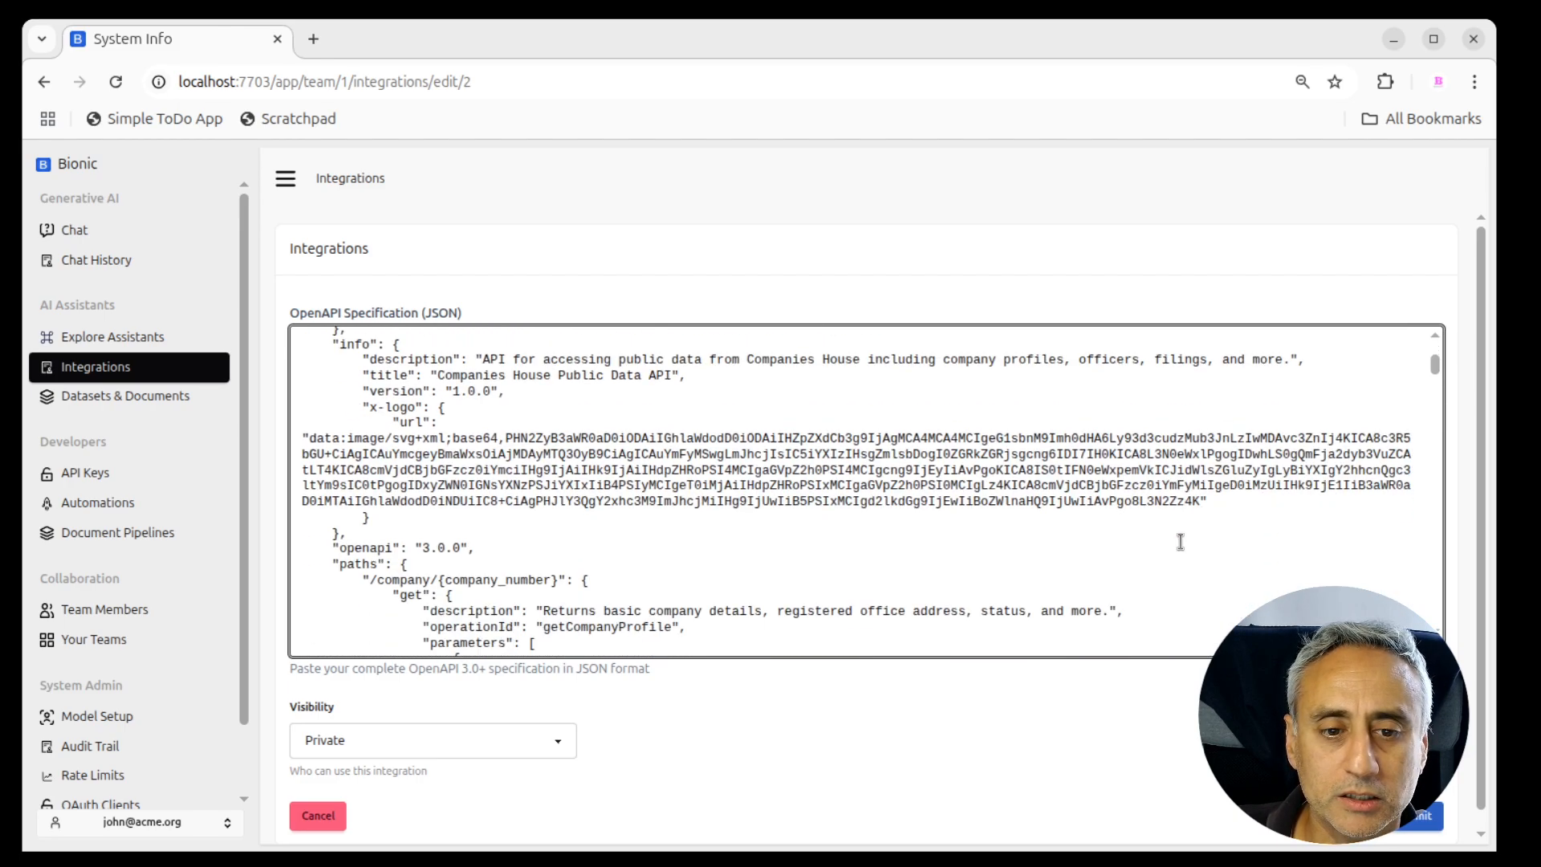
{"action": "scroll", "coordinate": [1180, 540], "scroll_direction": "up", "scroll_amount": 3}
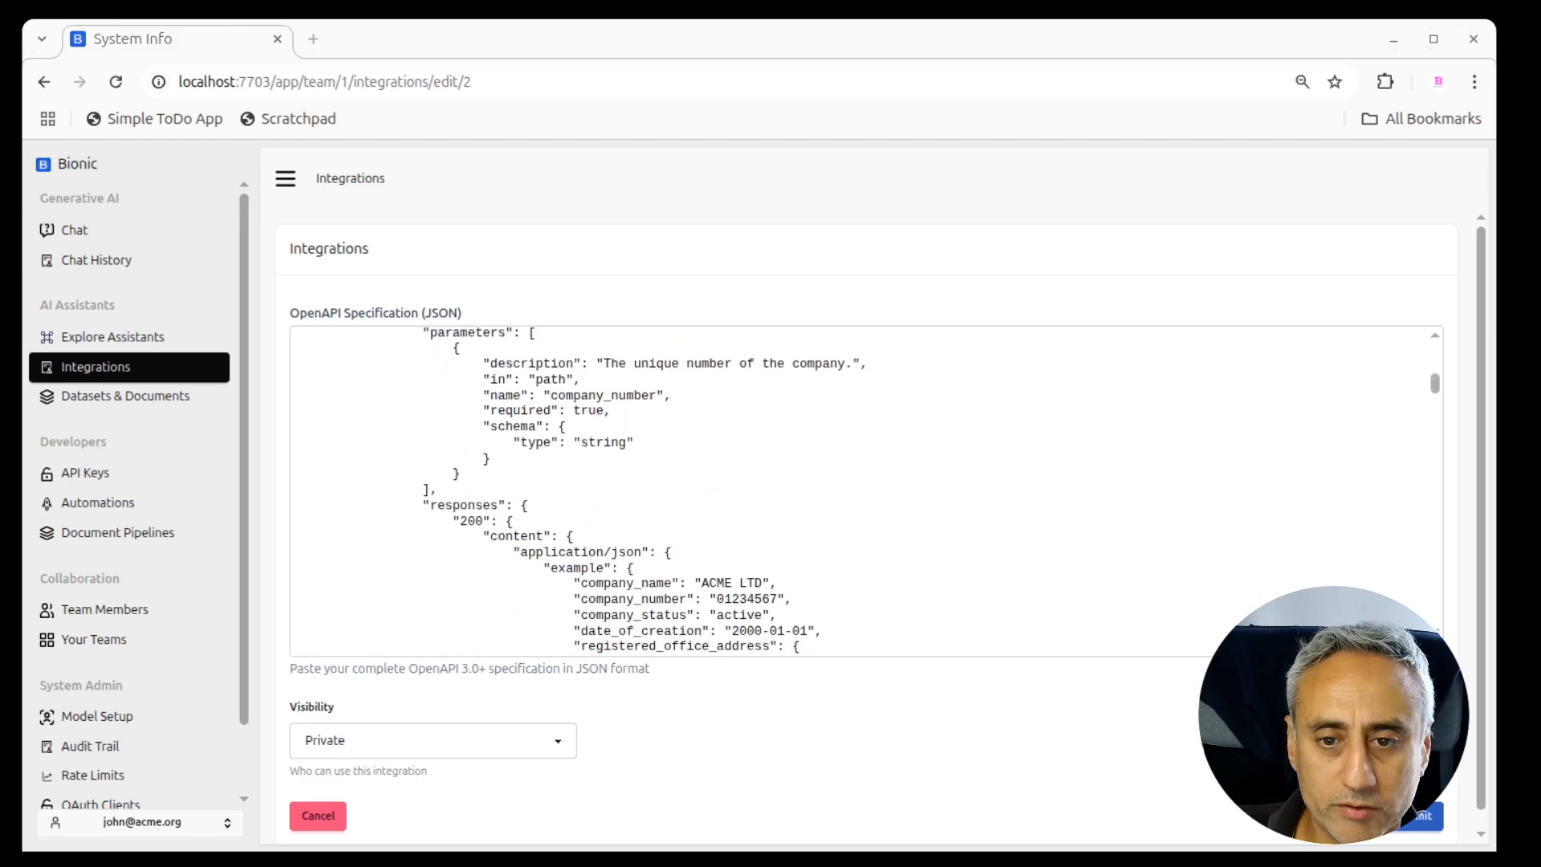
- Examine the getCompanyProfile operation's description and its company number parameter description in the OpenAPI specification
{"action": "left_click", "coordinate": [537, 476]}
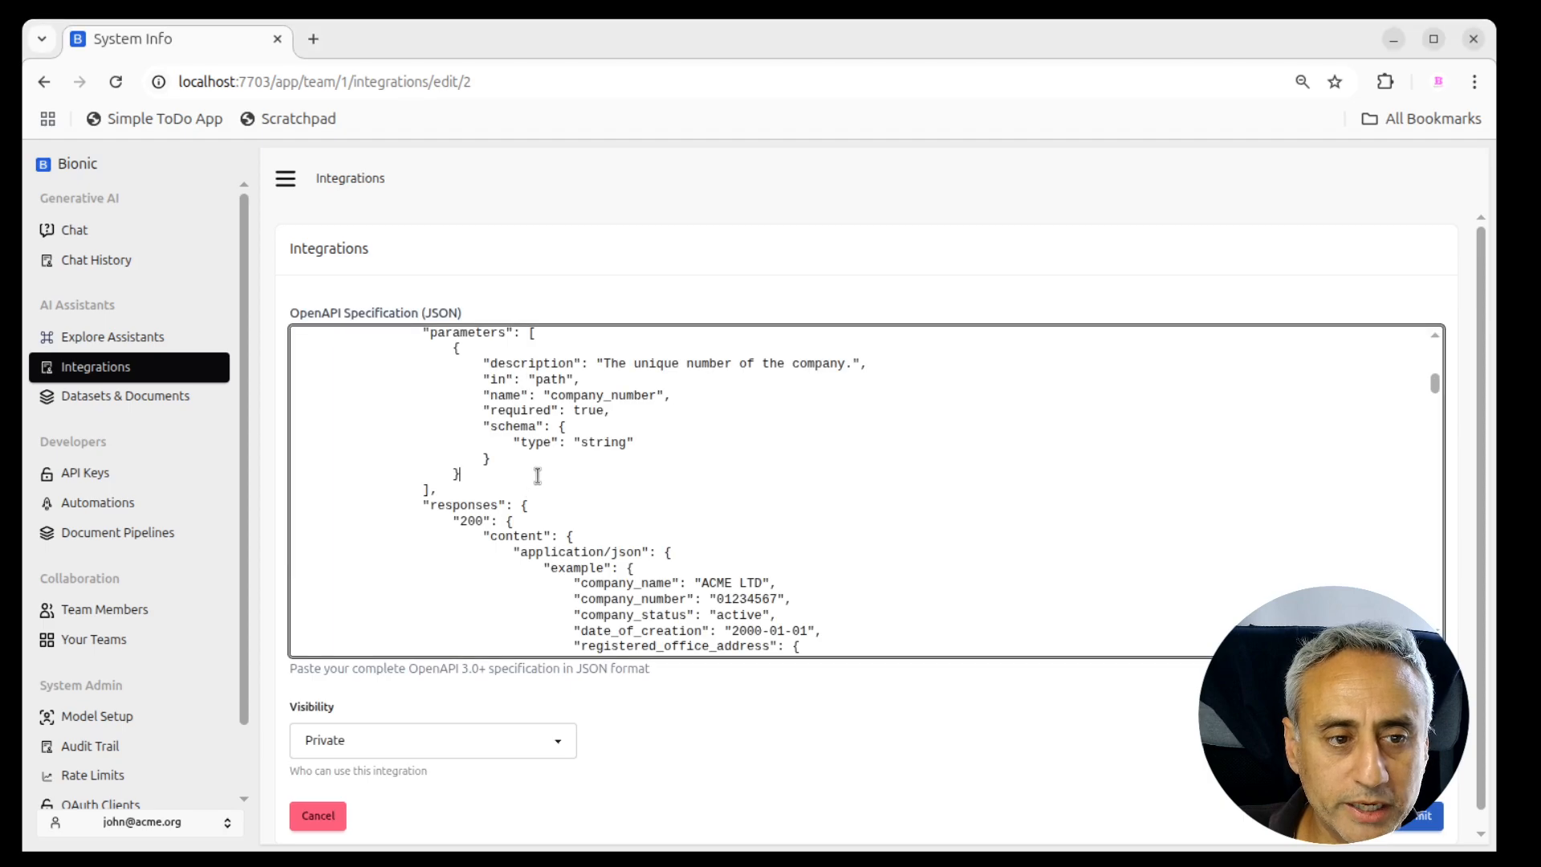
{"action": "scroll", "coordinate": [537, 476], "scroll_direction": "up", "scroll_amount": 5}
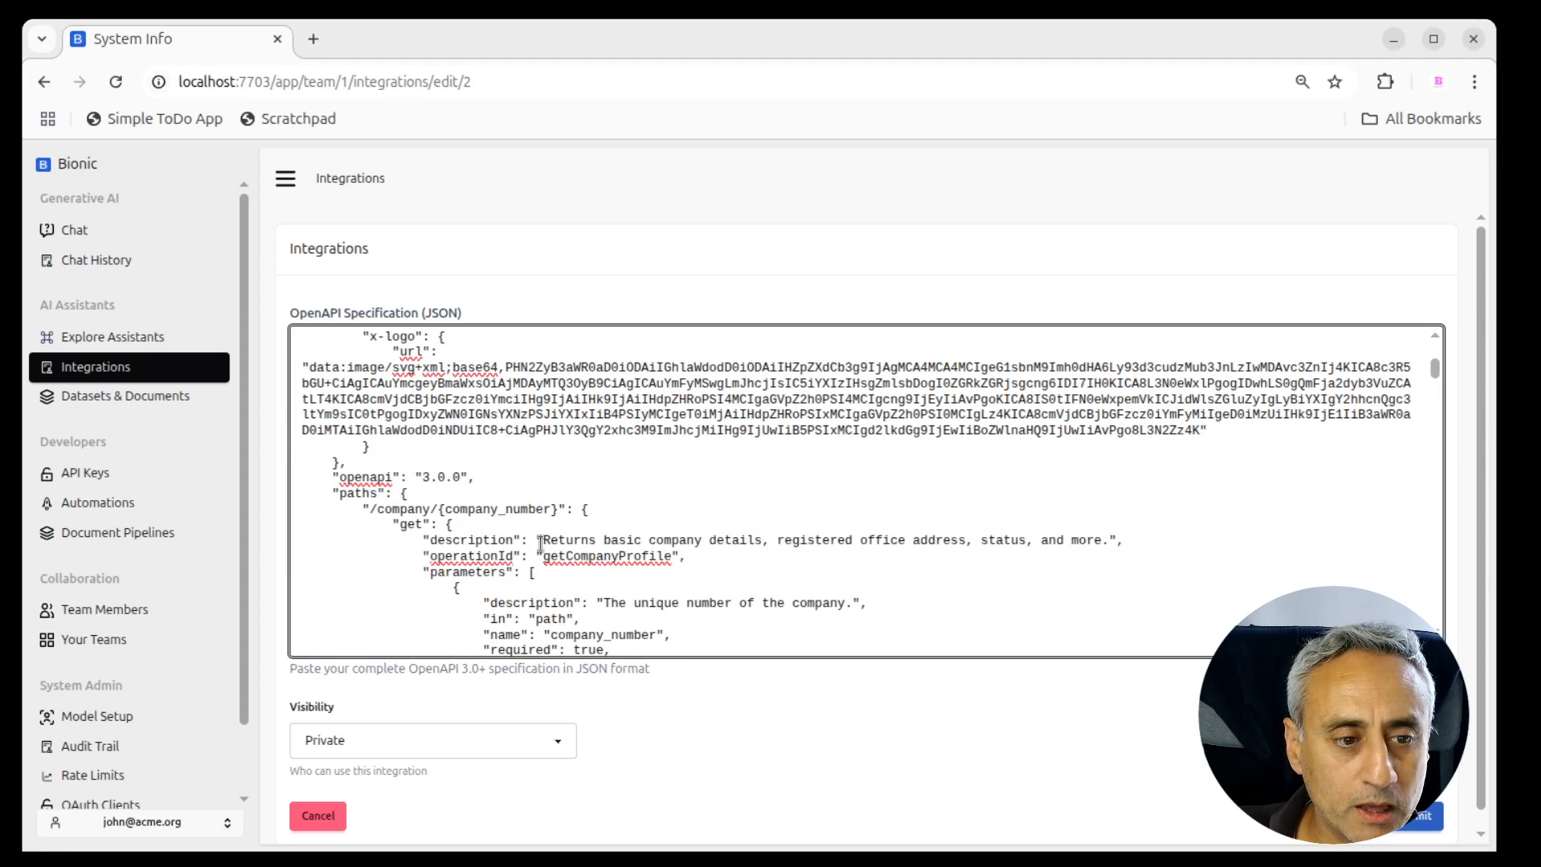
{"action": "left_click_drag", "start_coordinate": [543, 540], "coordinate": [1102, 538]}
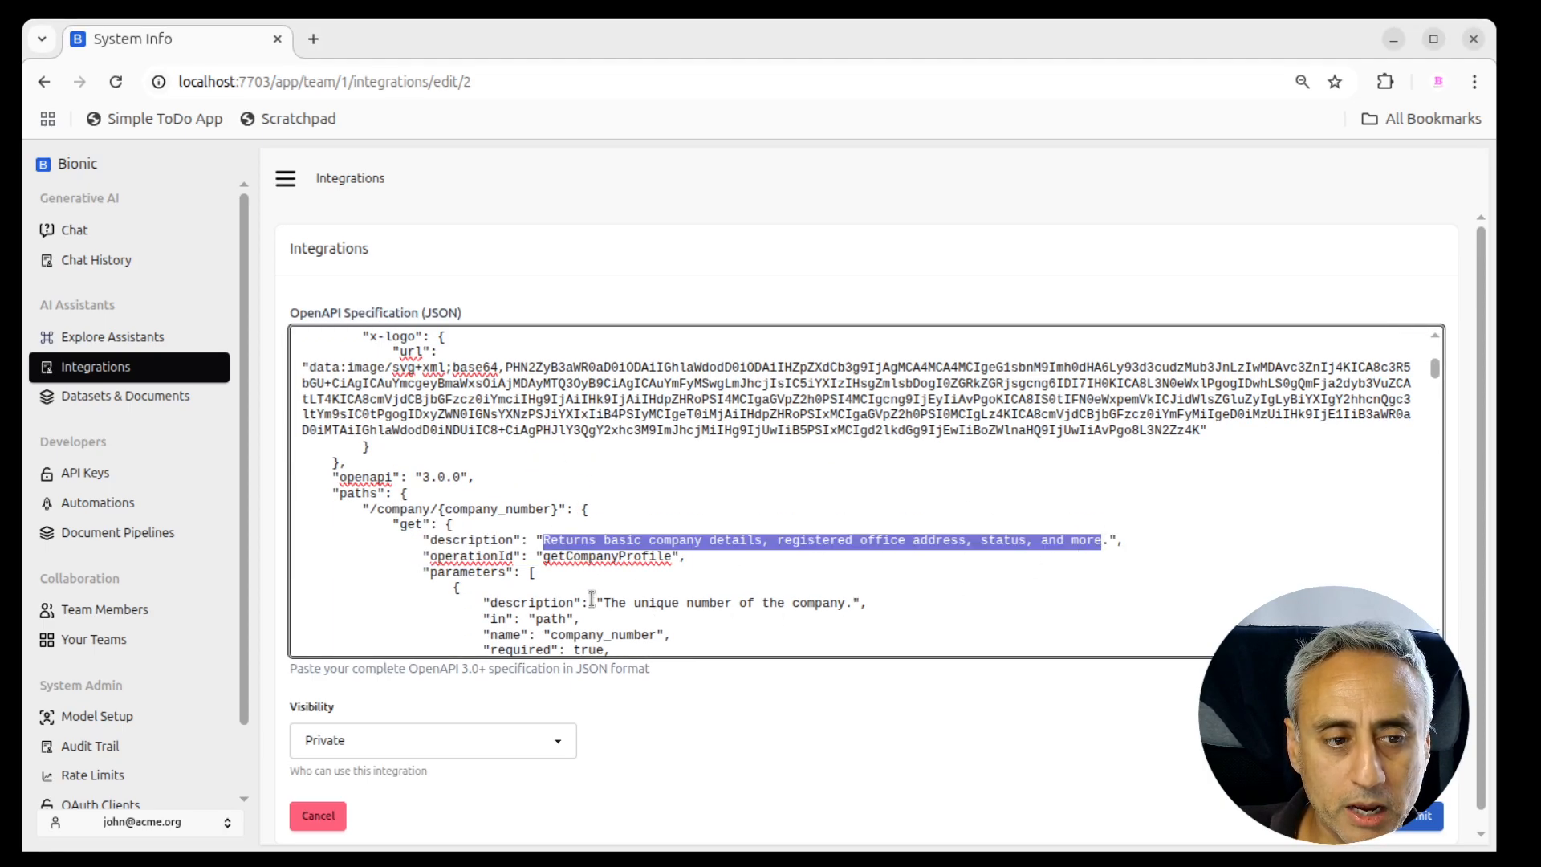
{"action": "scroll", "coordinate": [596, 587], "scroll_direction": "down", "scroll_amount": 2}
{"action": "scroll", "coordinate": [596, 588], "scroll_direction": "down", "scroll_amount": 1}
{"action": "left_click_drag", "start_coordinate": [596, 483], "coordinate": [844, 480]}
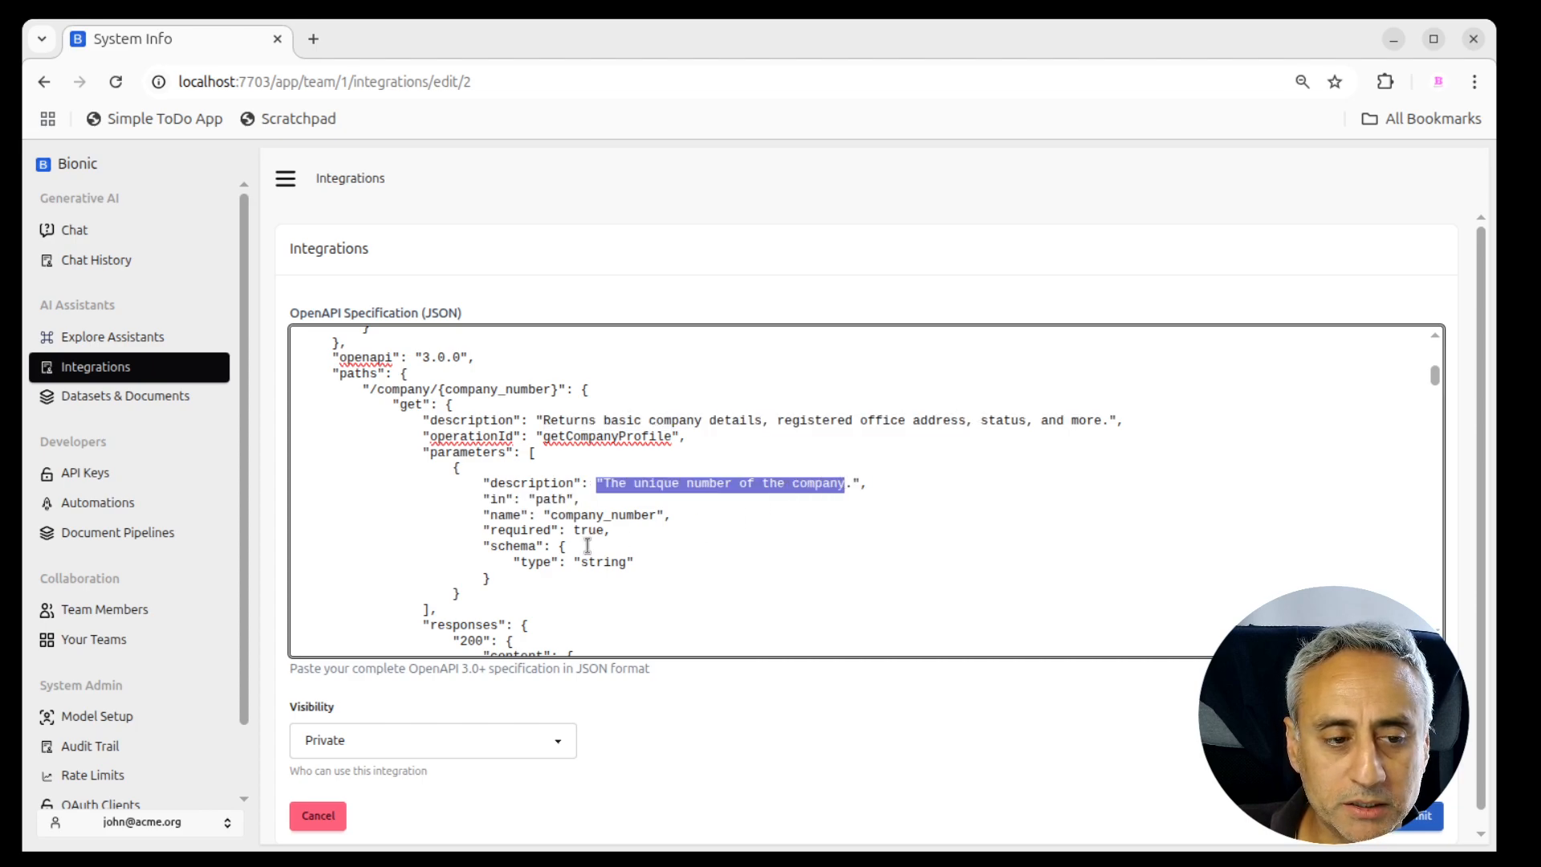
- Review the example response and the security and servers sections of the specification, then cancel editing
{"action": "scroll", "coordinate": [730, 526], "scroll_direction": "down", "scroll_amount": 2}
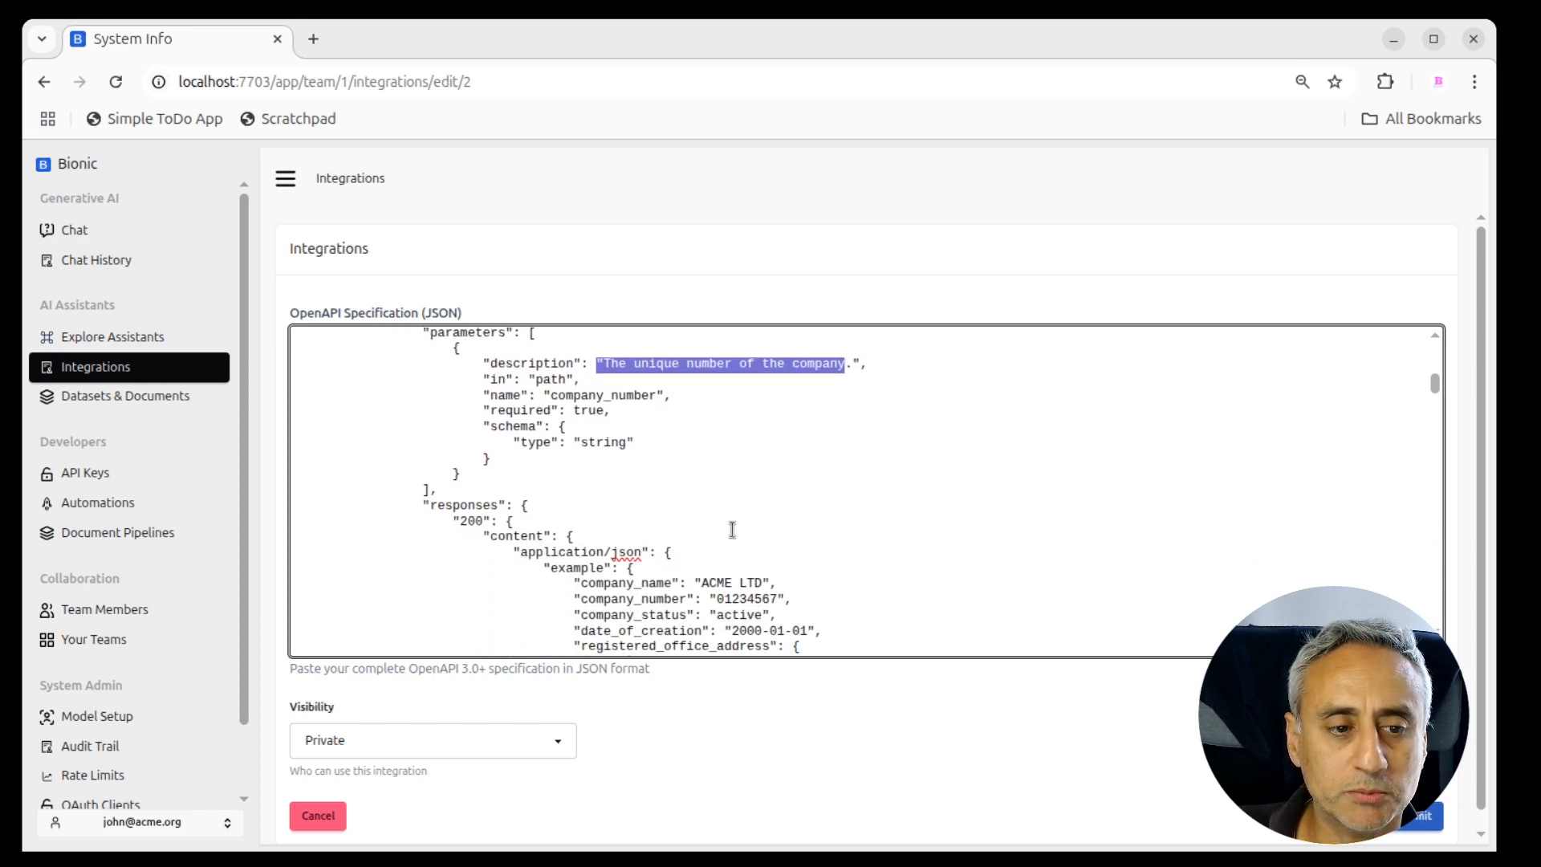
{"action": "scroll", "coordinate": [731, 526], "scroll_direction": "up", "scroll_amount": 2}
{"action": "scroll", "coordinate": [1204, 435], "scroll_direction": "down", "scroll_amount": 3}
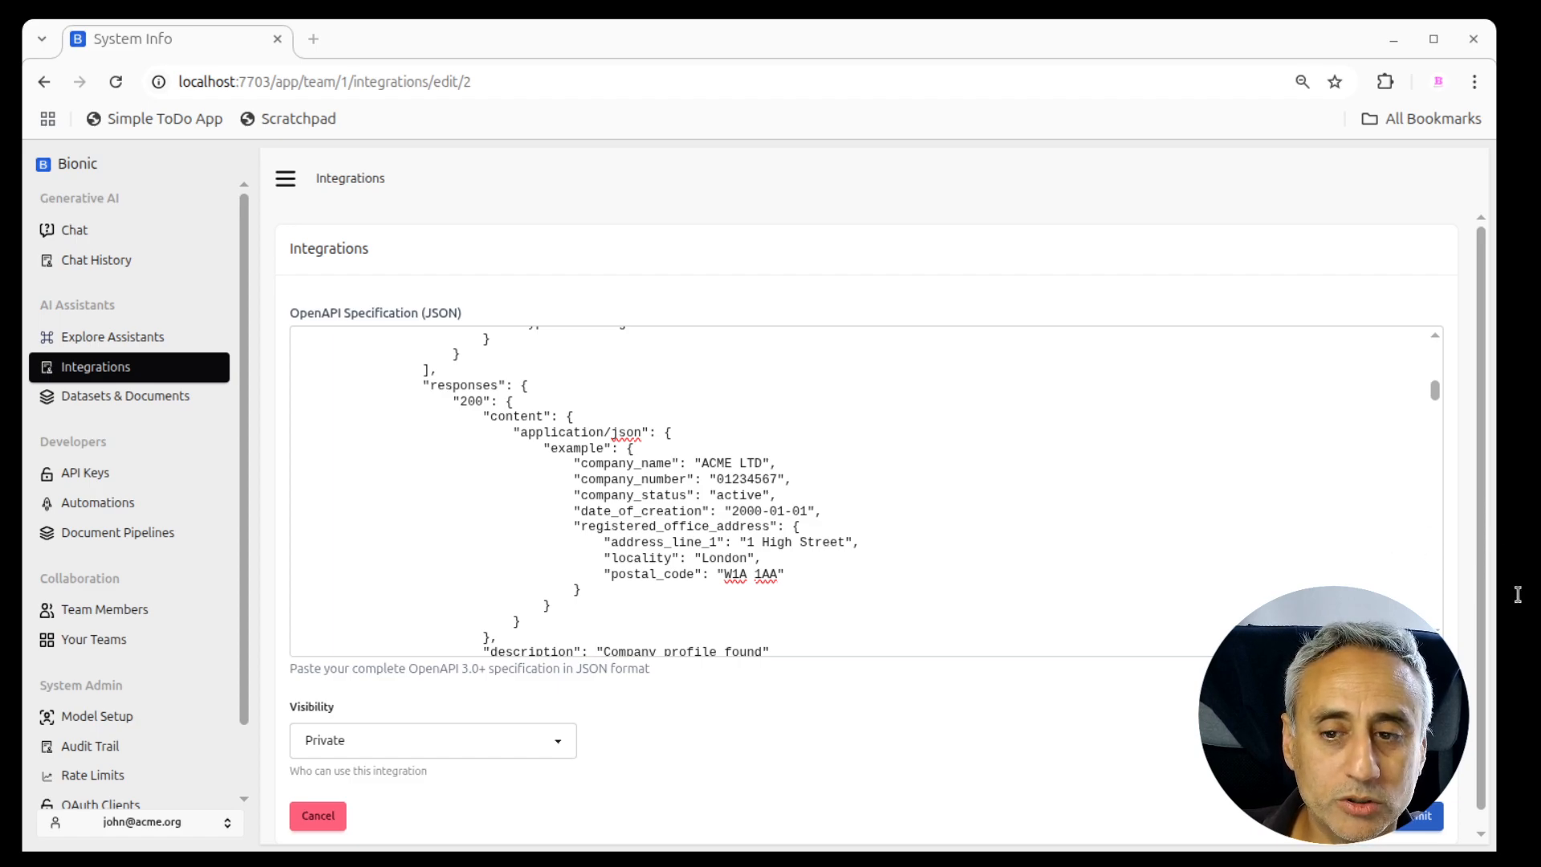
{"action": "left_click", "coordinate": [840, 482]}
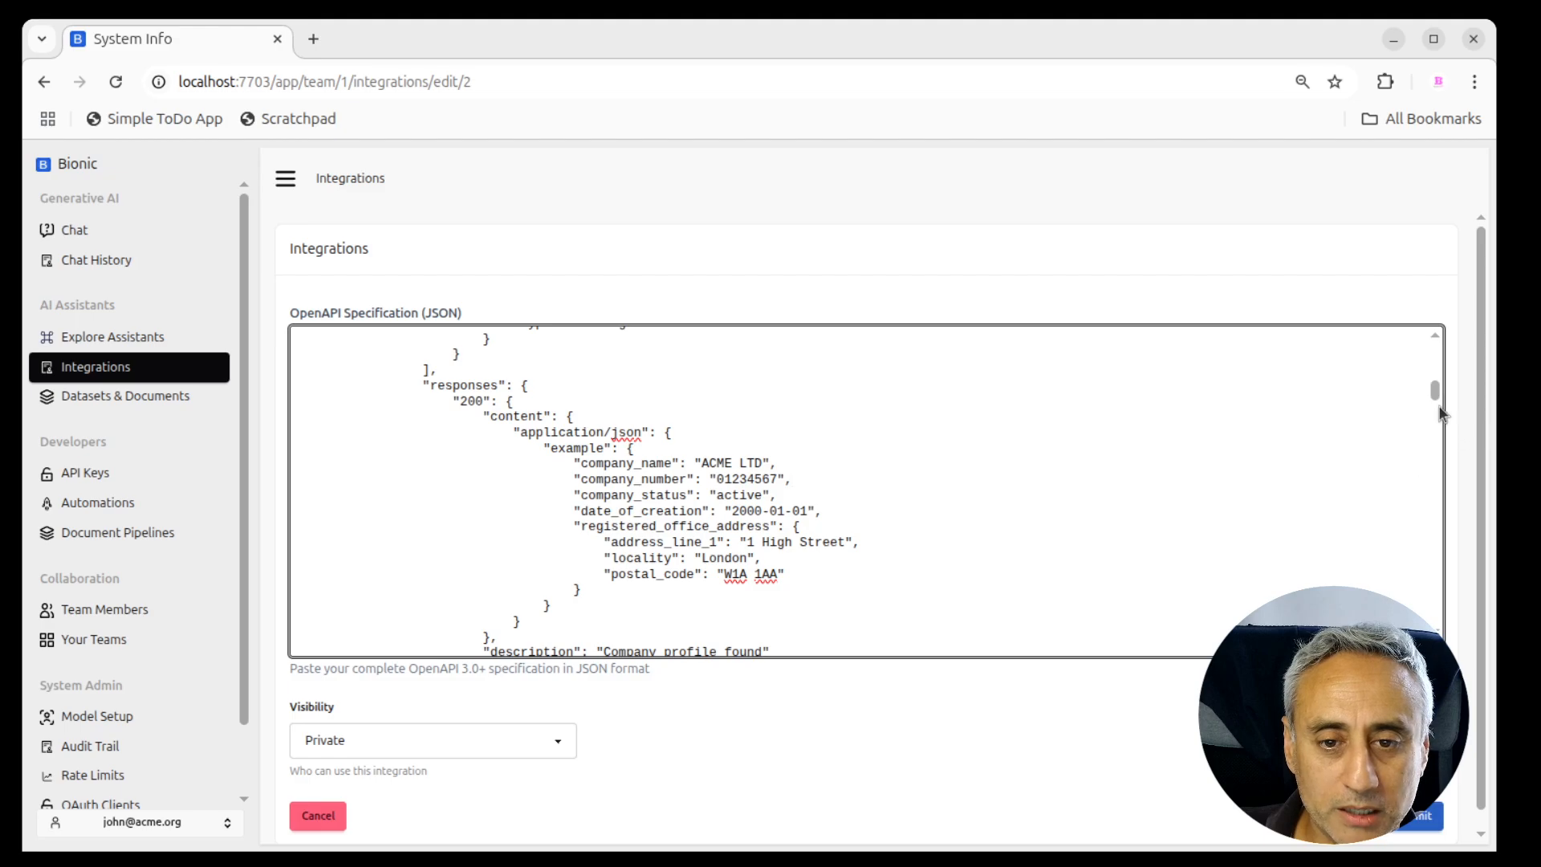
{"action": "left_click_drag", "start_coordinate": [1436, 390], "coordinate": [1436, 614]}
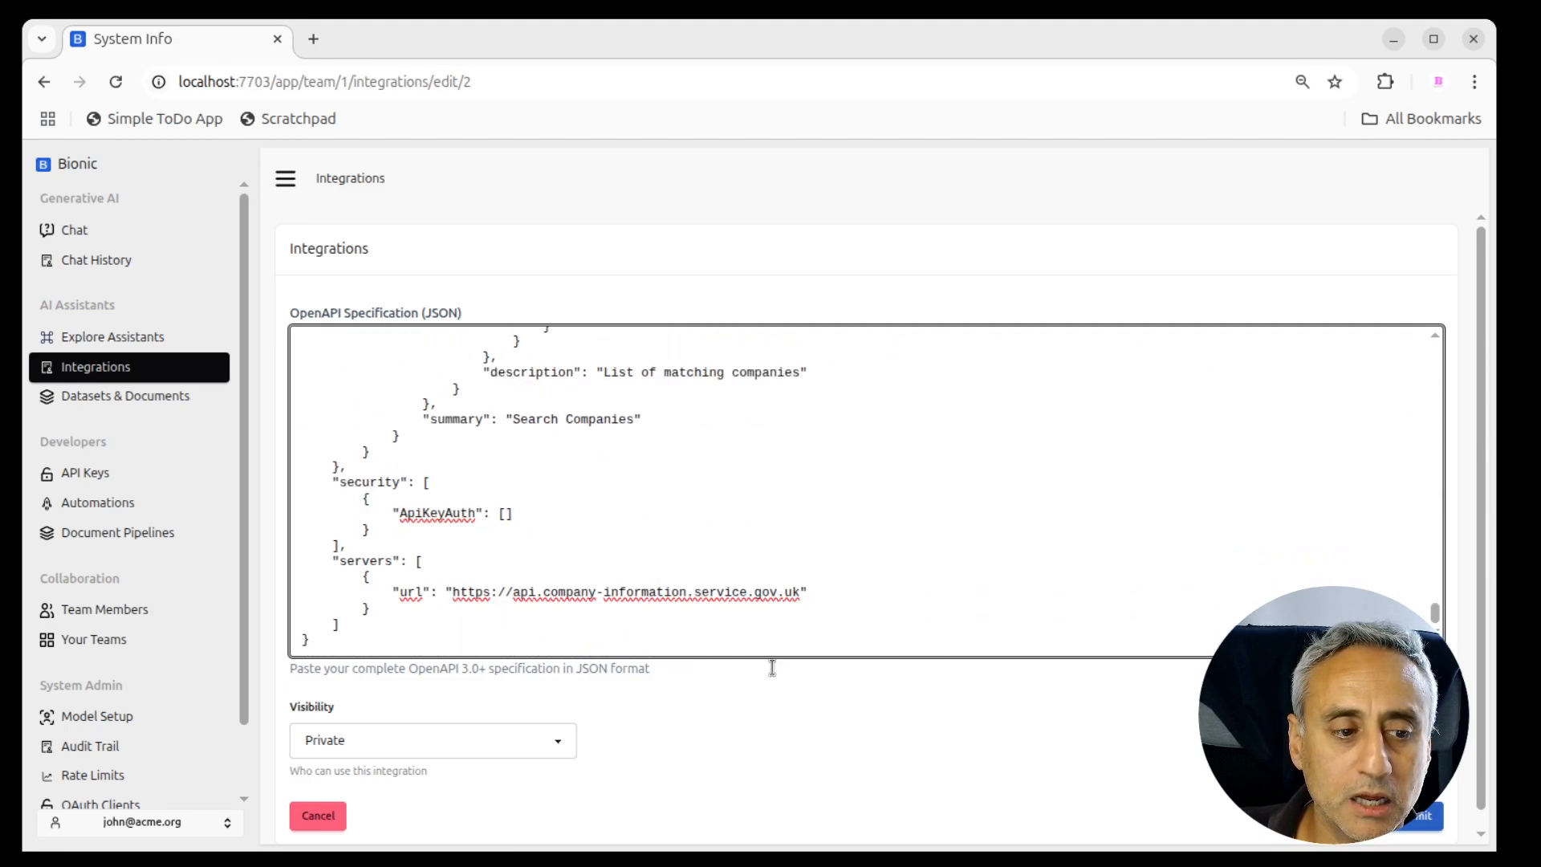
{"action": "left_click", "coordinate": [318, 816]}
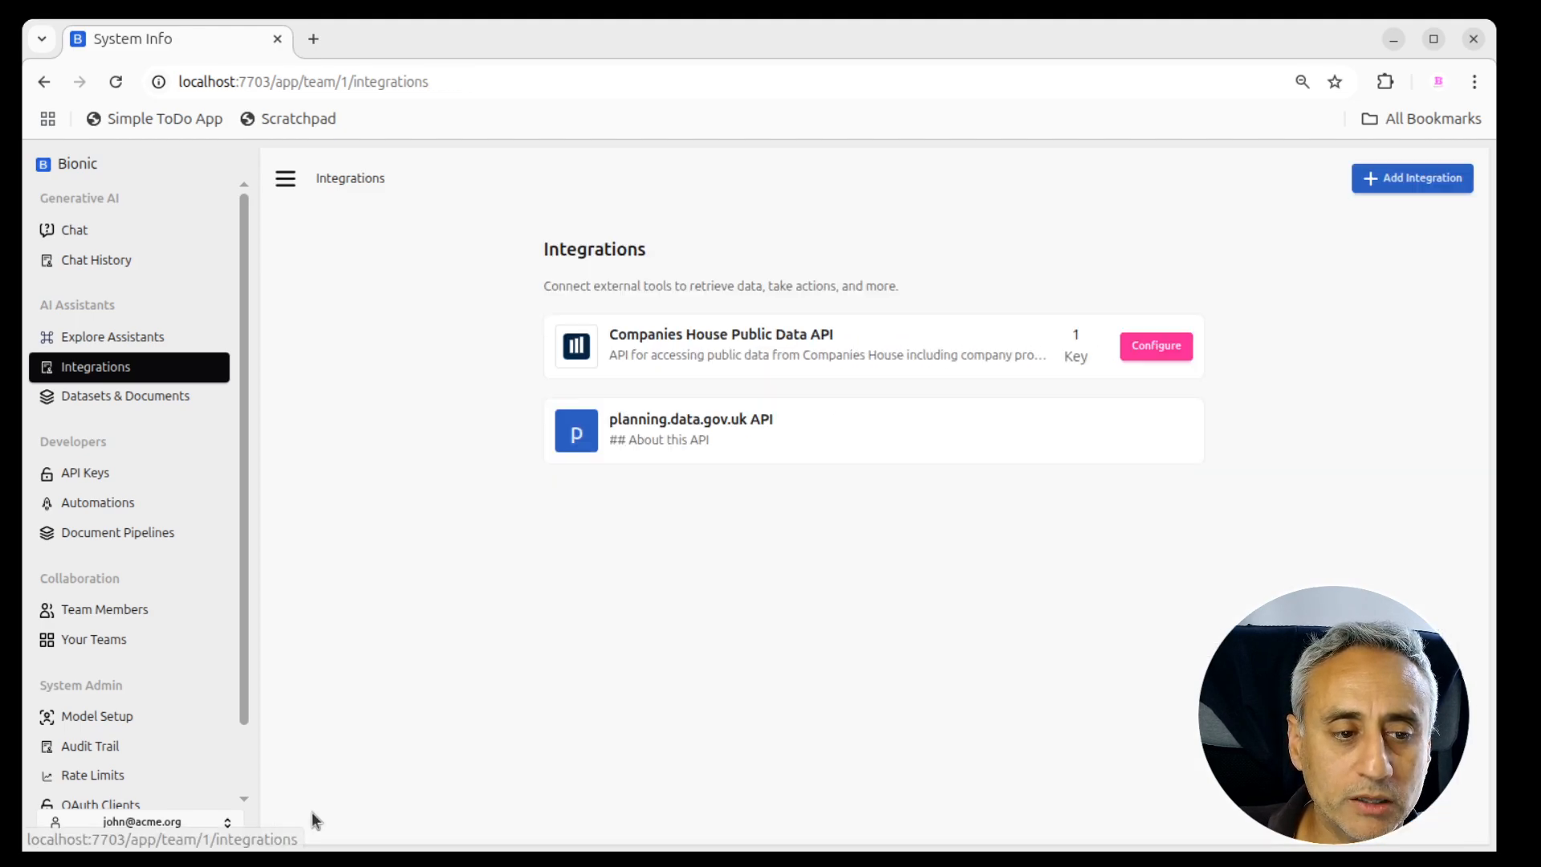
- Reopen the Companies House Public Data API integration and review its full list of actions
{"action": "left_click", "coordinate": [796, 327]}
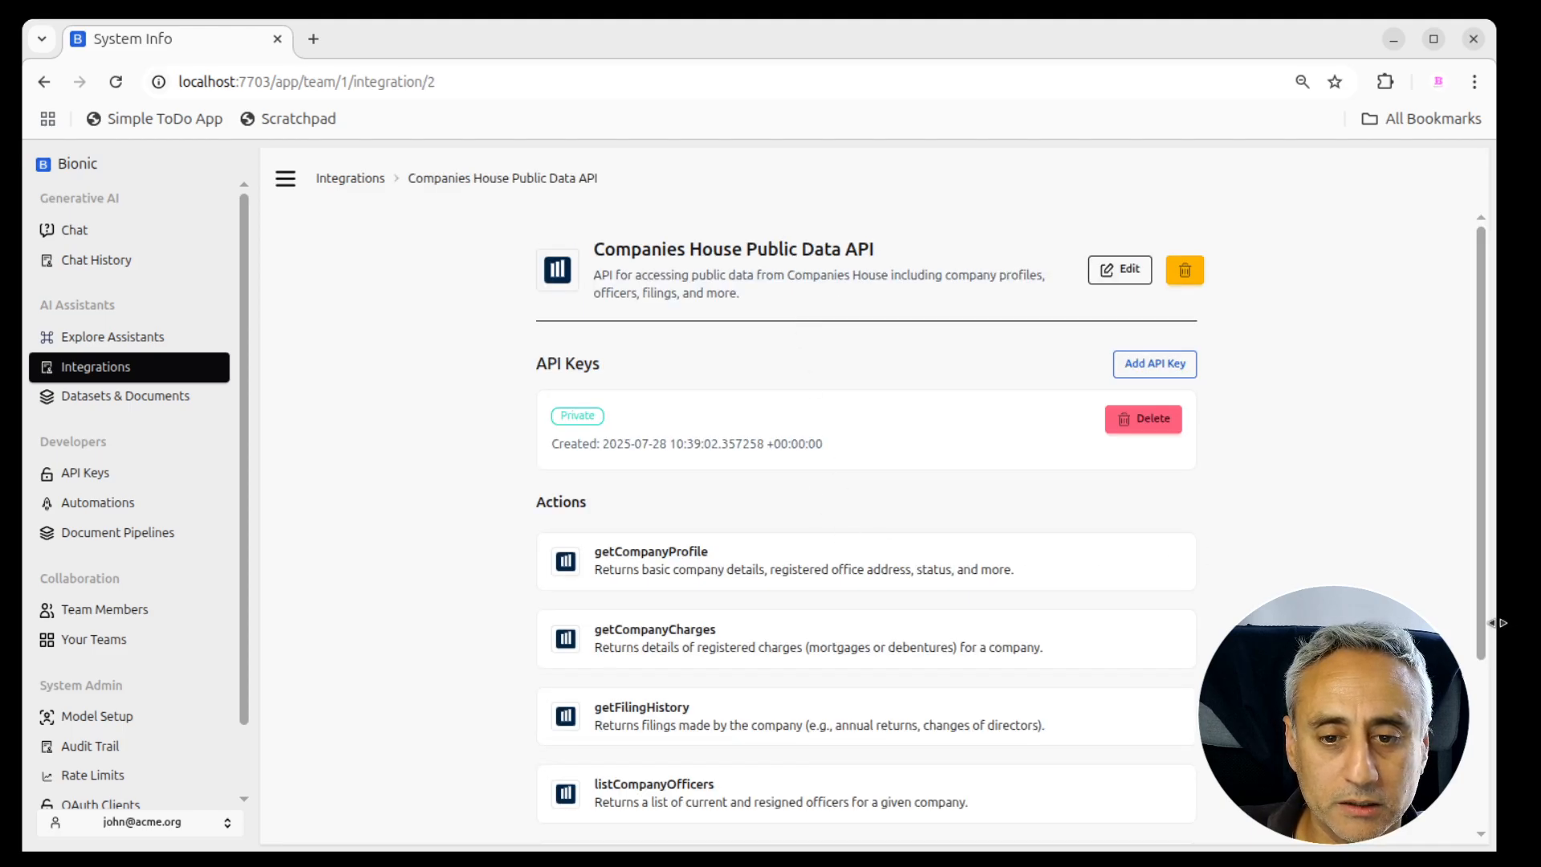
{"action": "left_click_drag", "start_coordinate": [1481, 634], "coordinate": [1480, 815]}
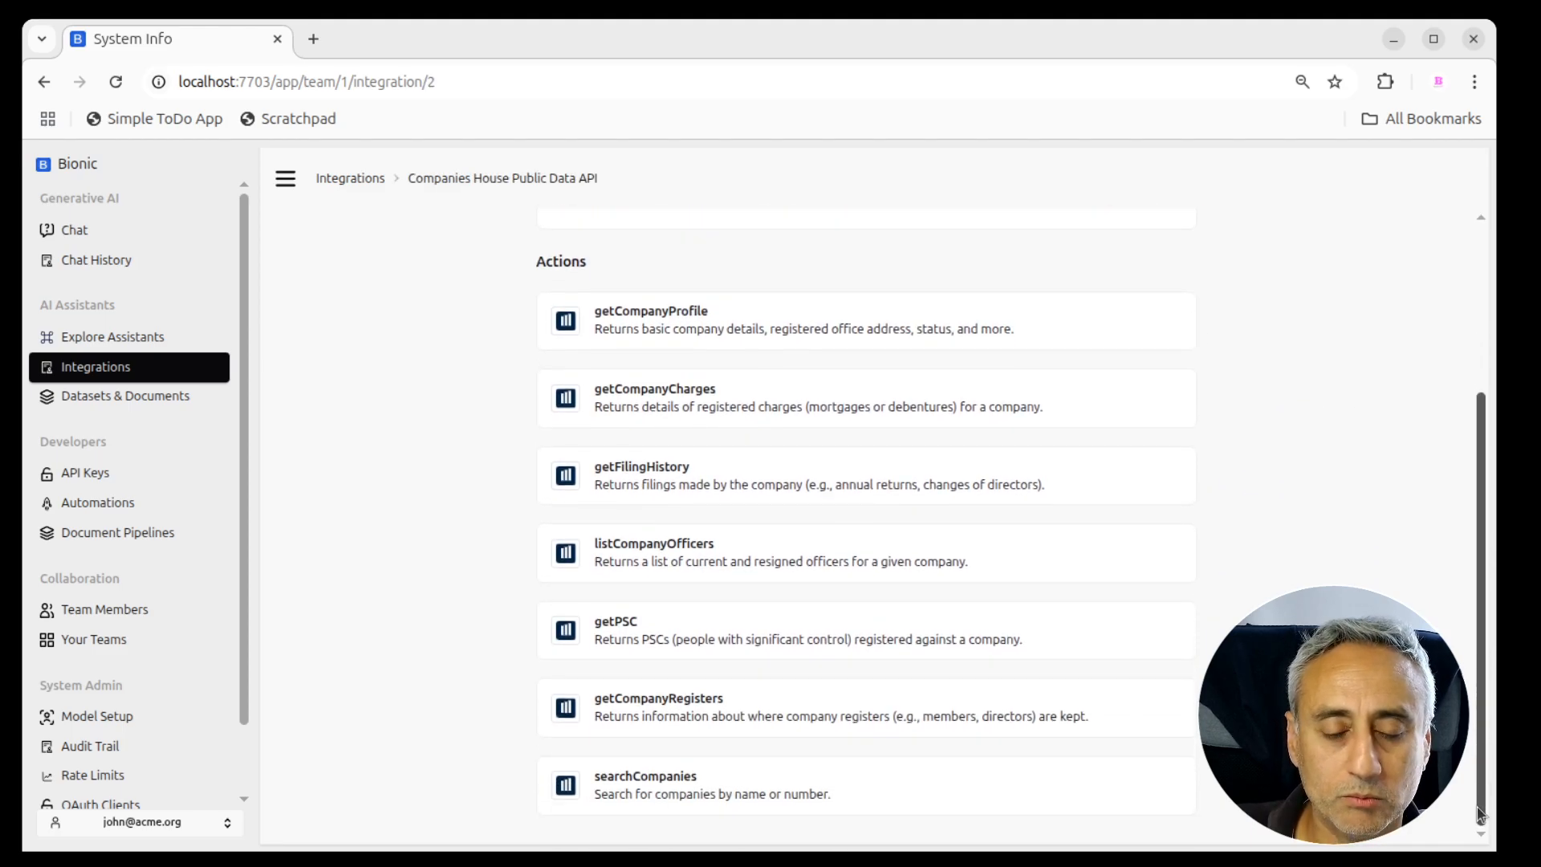
{"action": "scroll", "coordinate": [1443, 562], "scroll_direction": "up", "scroll_amount": 2}
{"action": "scroll", "coordinate": [1010, 511], "scroll_direction": "down", "scroll_amount": 2}
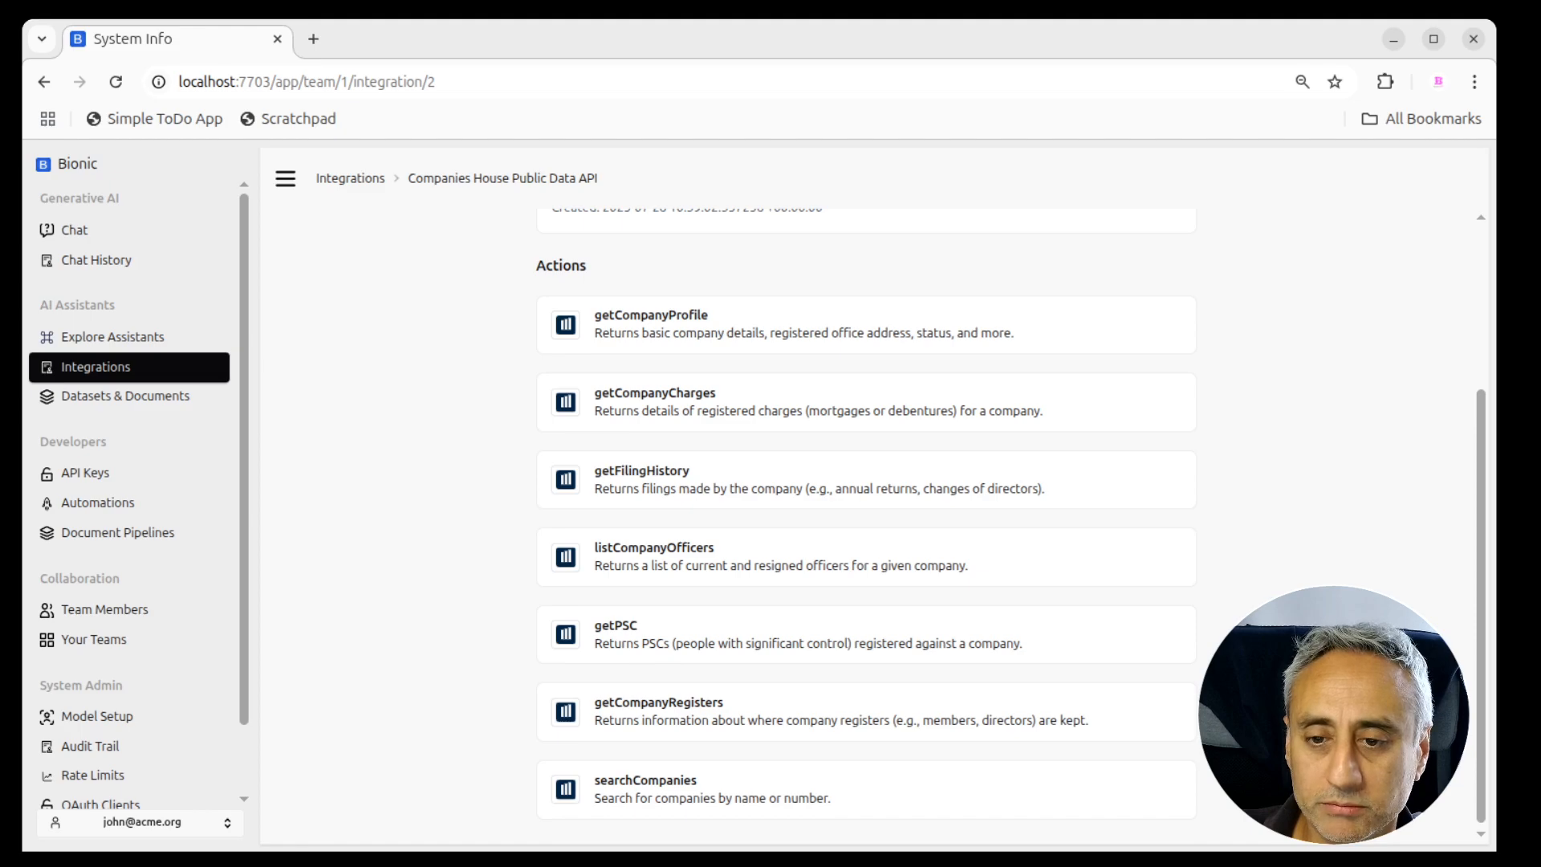
{"action": "left_click", "coordinate": [415, 477]}
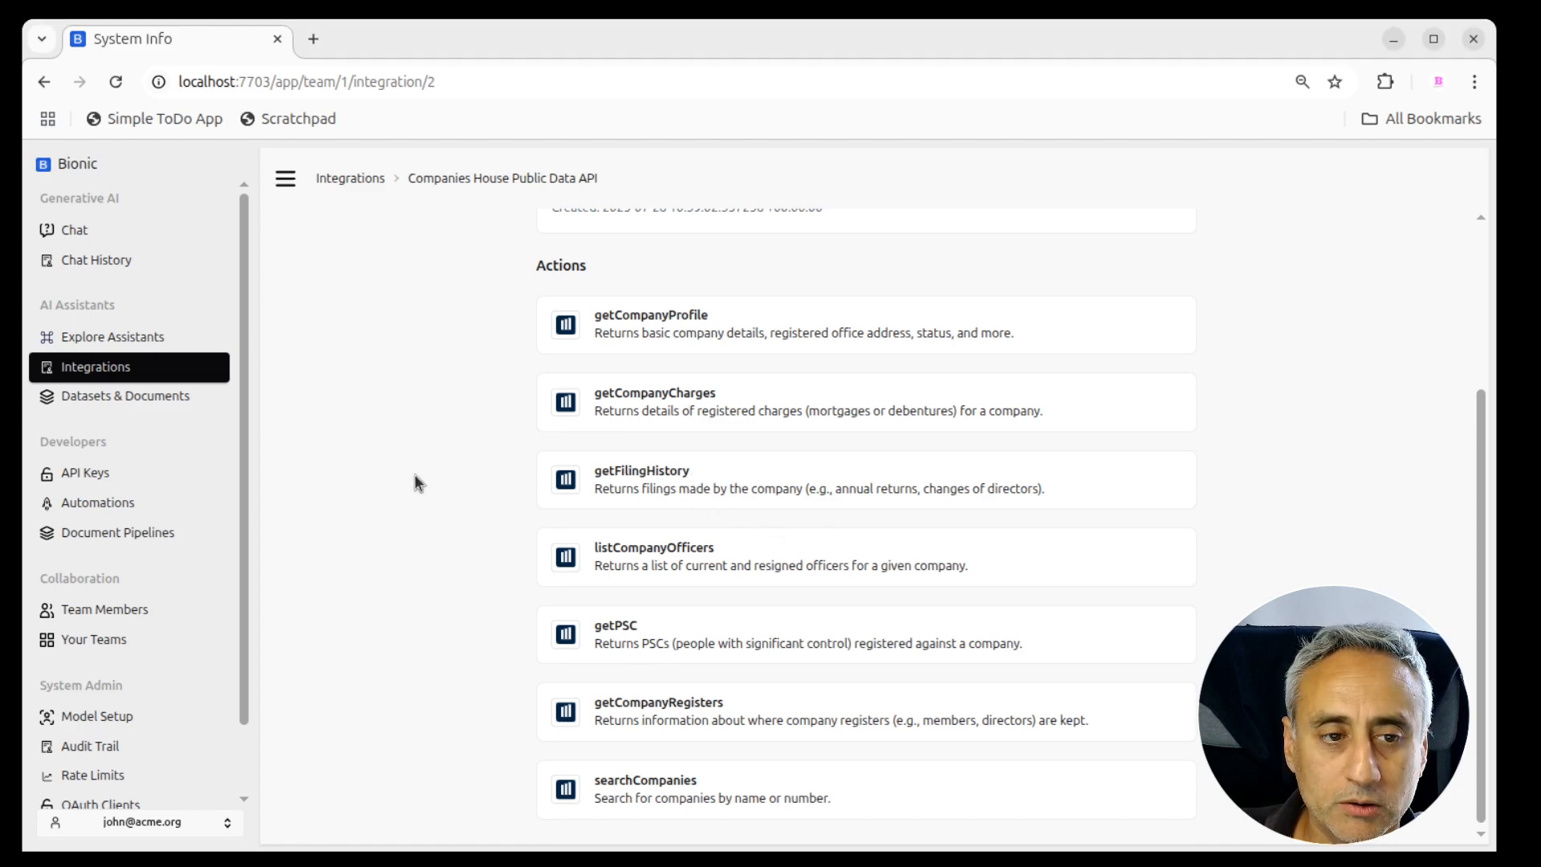
- Expand the getCompanyProfile action and inspect its company_number API parameter
{"action": "left_click", "coordinate": [743, 314]}
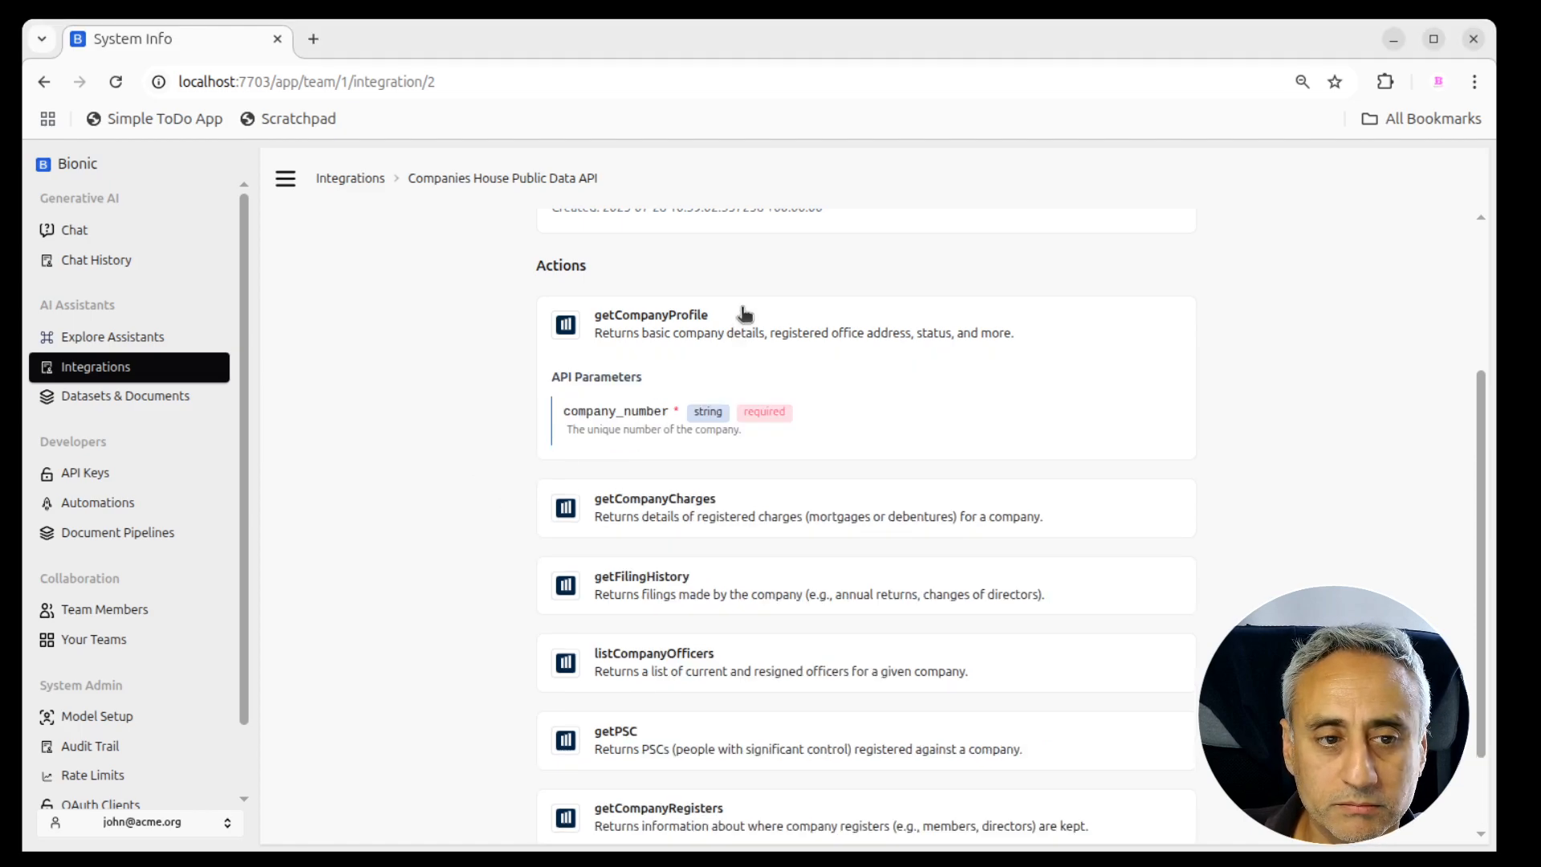
{"action": "double_click", "coordinate": [580, 411]}
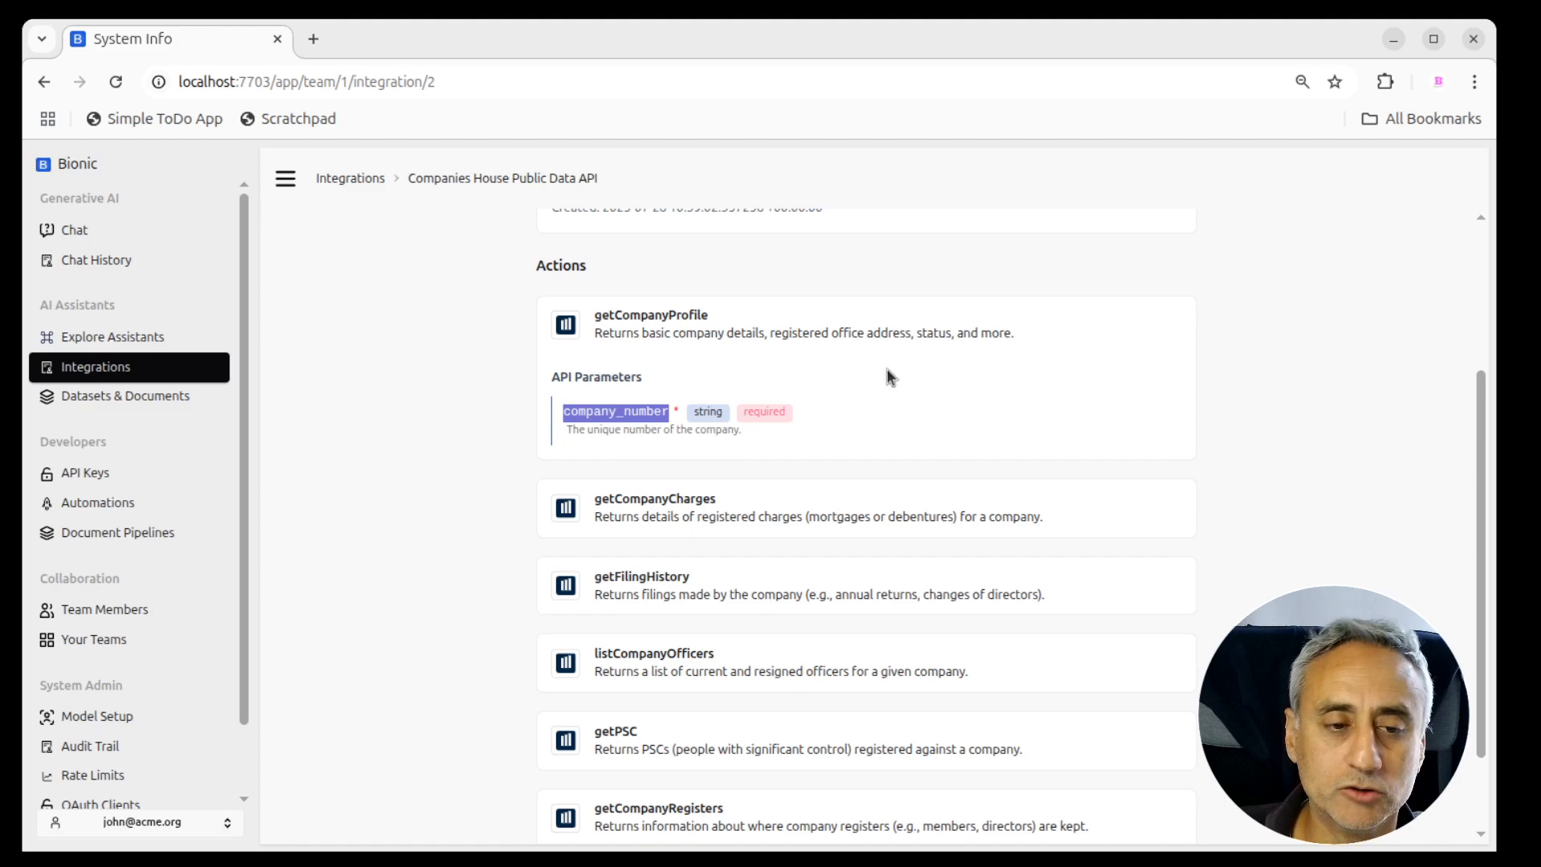
{"action": "left_click", "coordinate": [1358, 415]}
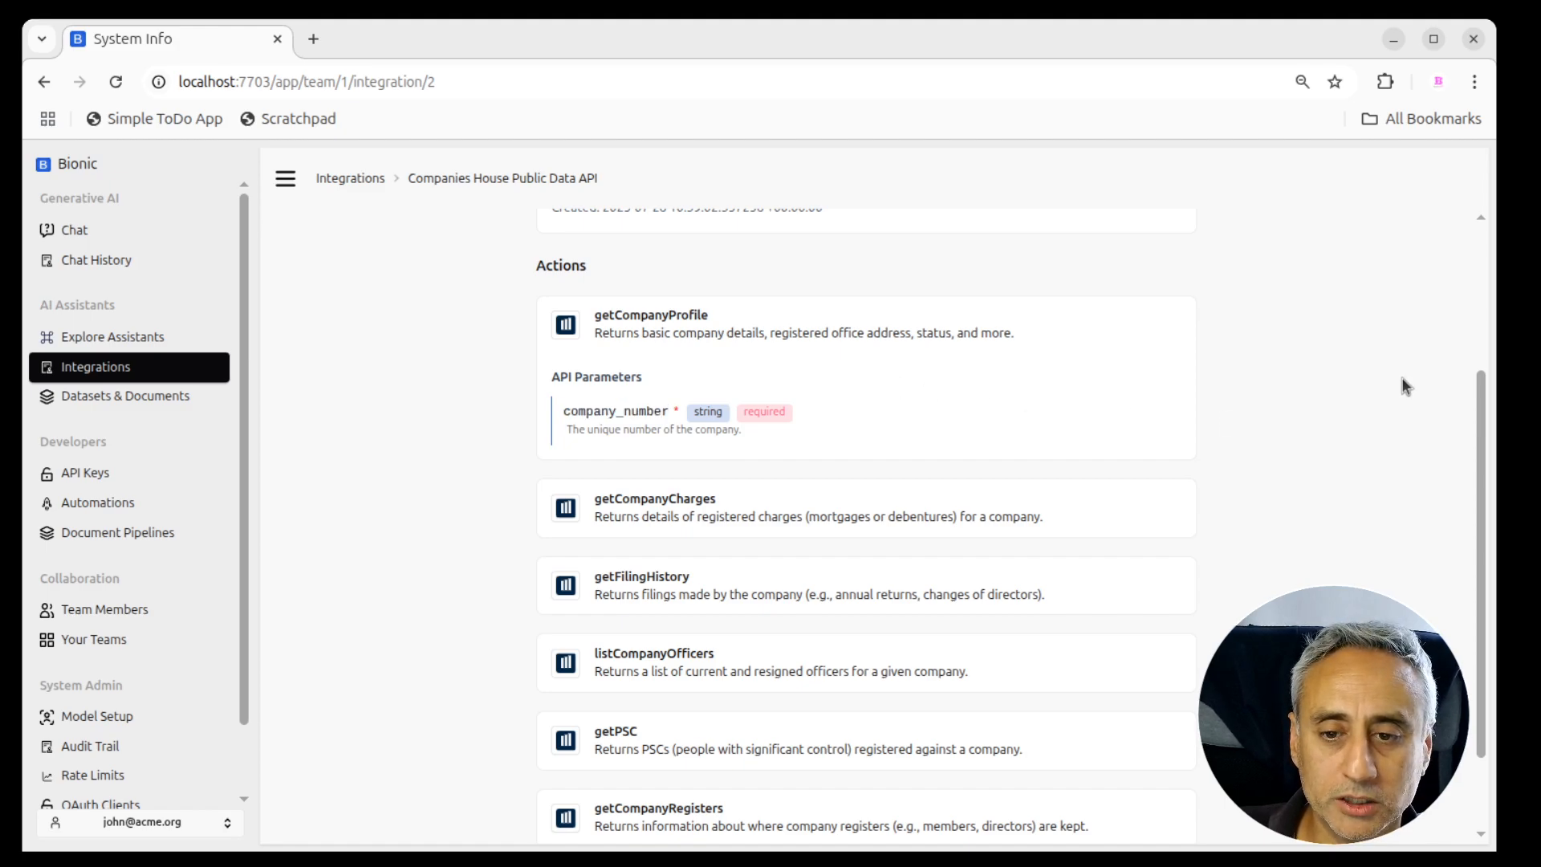
- Review the integration's API Keys section and collapse the getCompanyProfile action details
{"action": "scroll", "coordinate": [1401, 377], "scroll_direction": "up", "scroll_amount": 3}
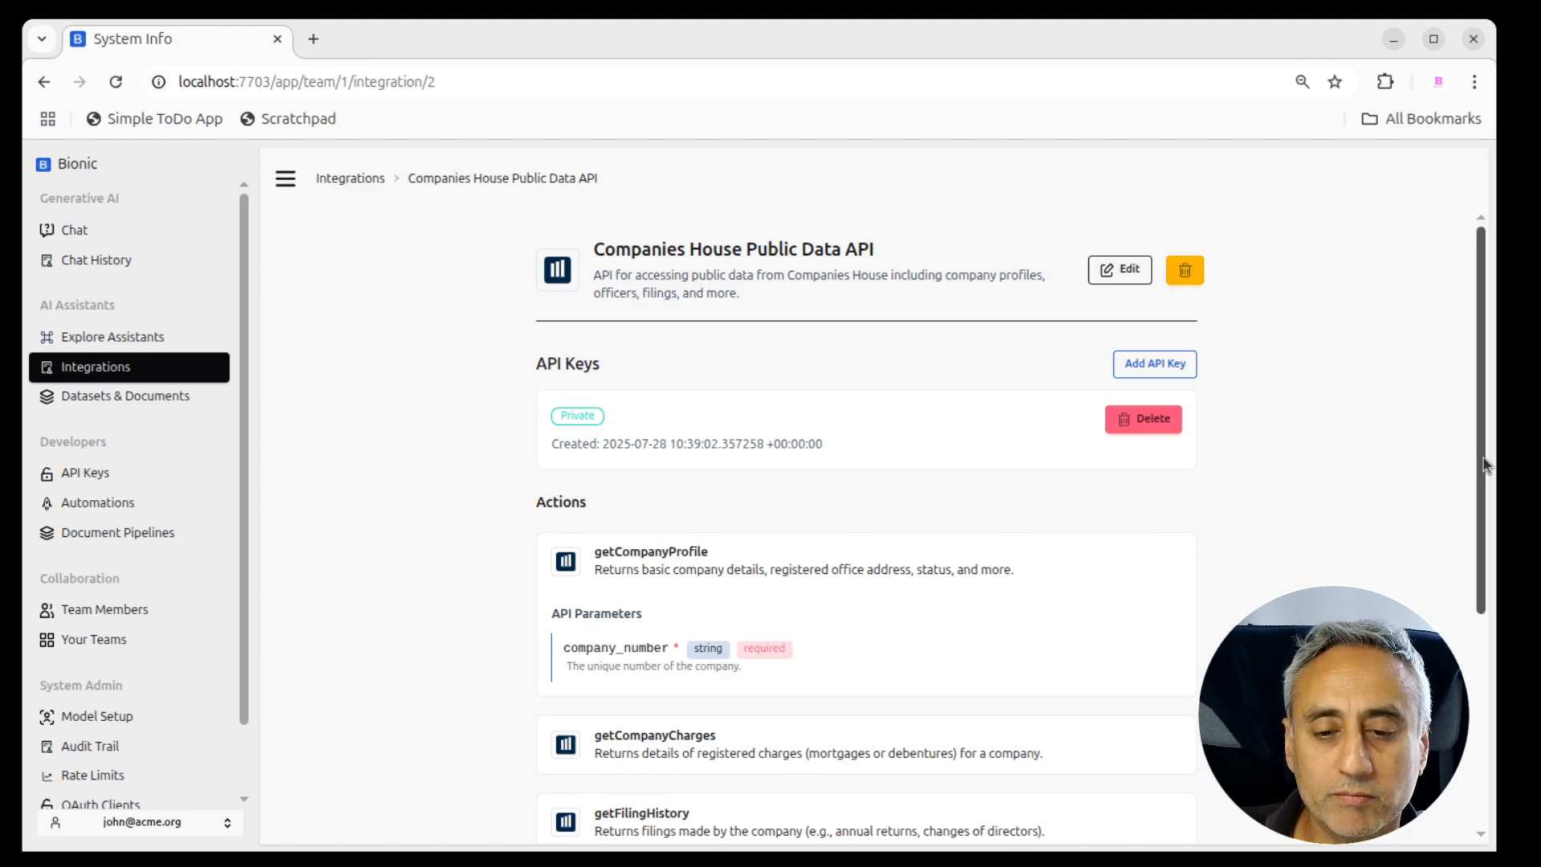
{"action": "scroll", "coordinate": [1485, 518], "scroll_direction": "down", "scroll_amount": 2}
{"action": "left_click_drag", "start_coordinate": [1485, 512], "coordinate": [1467, 466]}
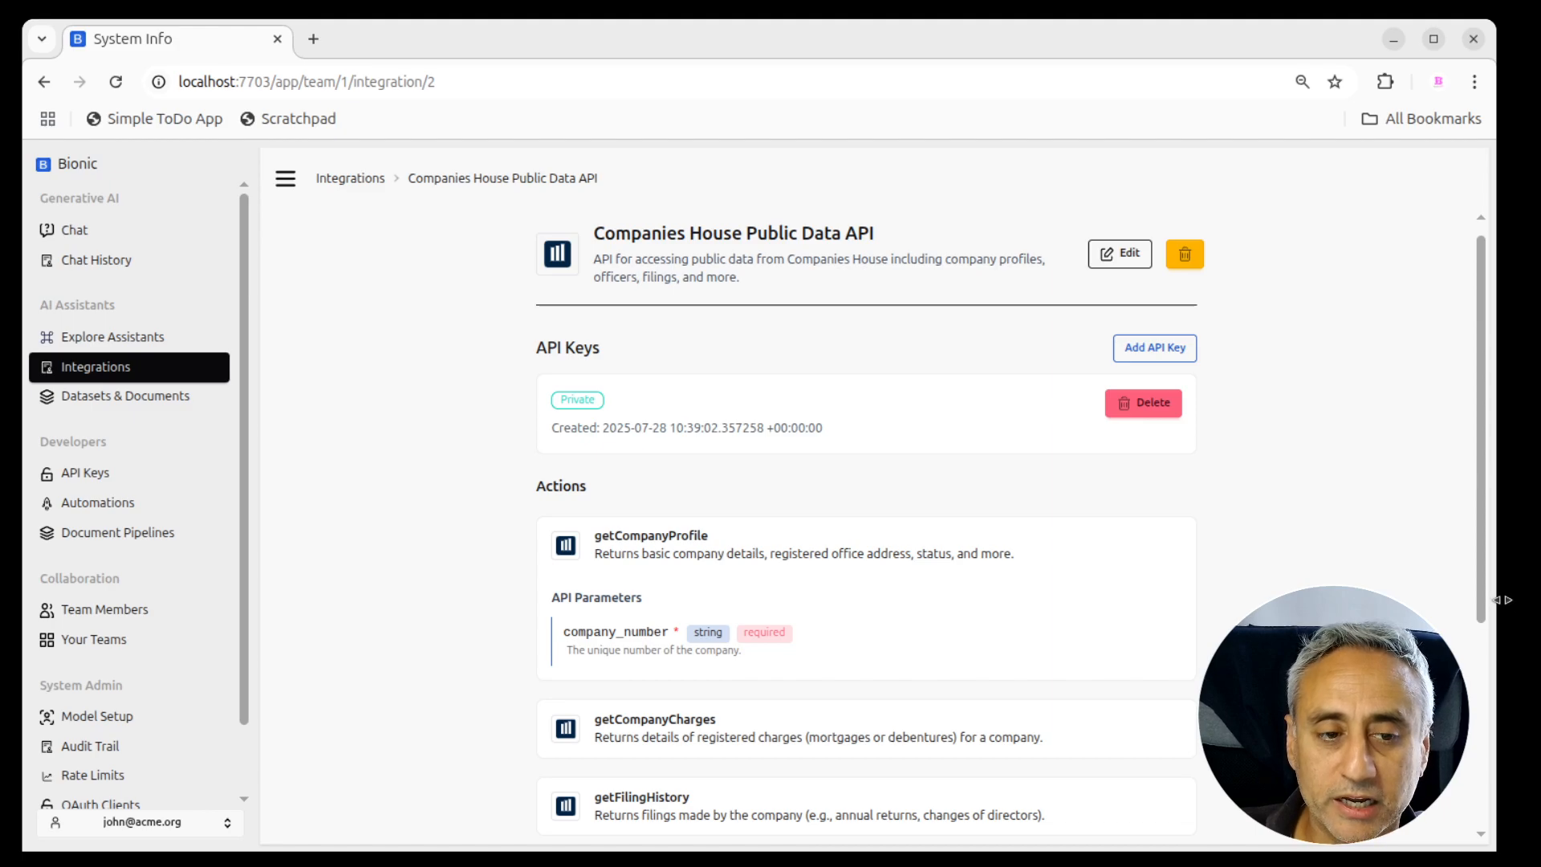
{"action": "left_click", "coordinate": [580, 554]}
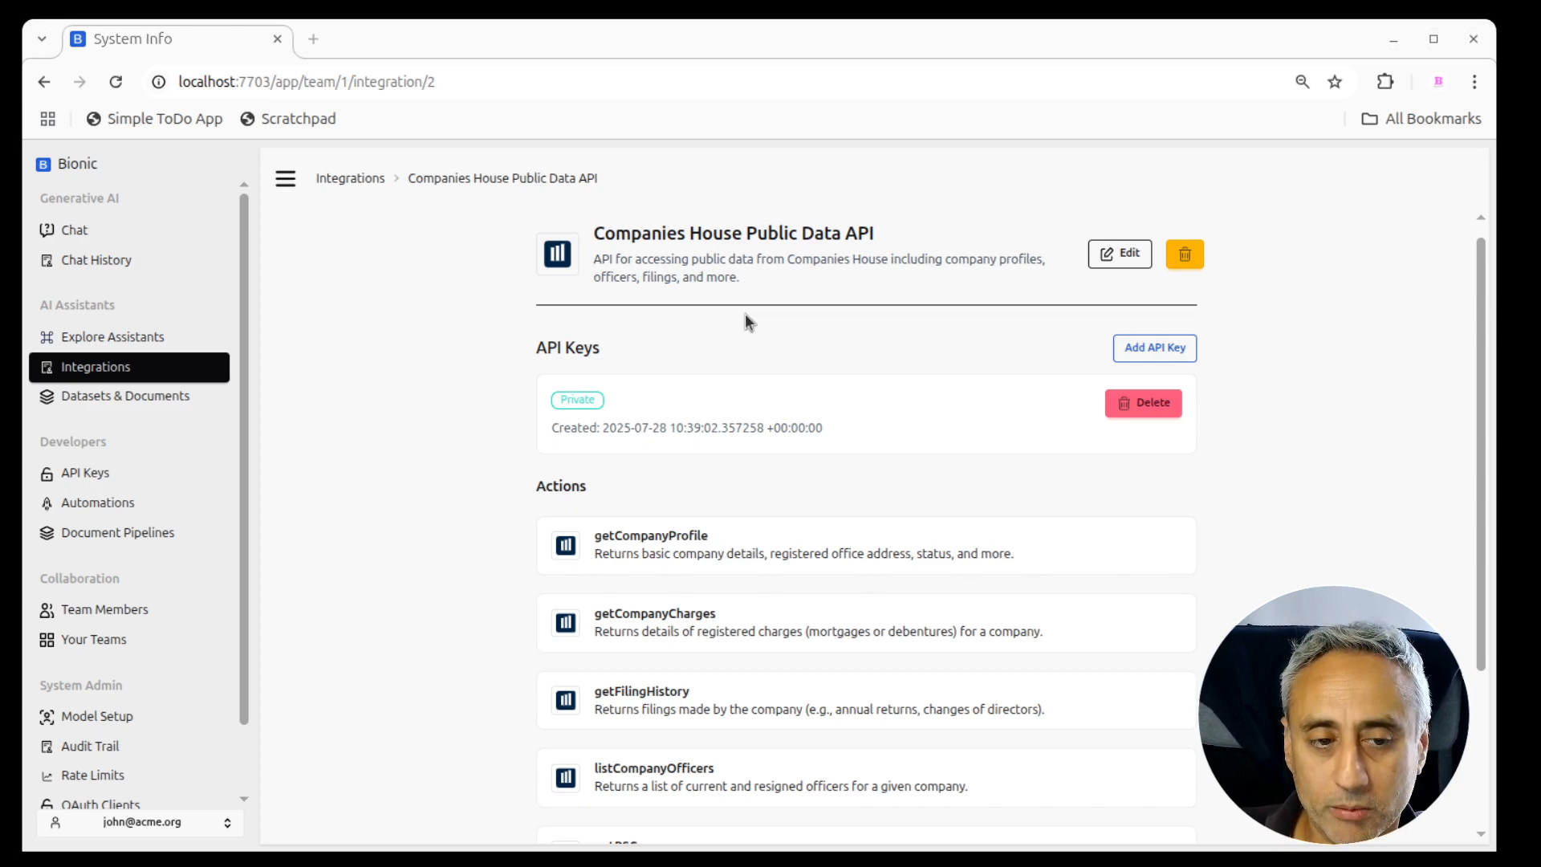
{"action": "left_click", "coordinate": [426, 368]}
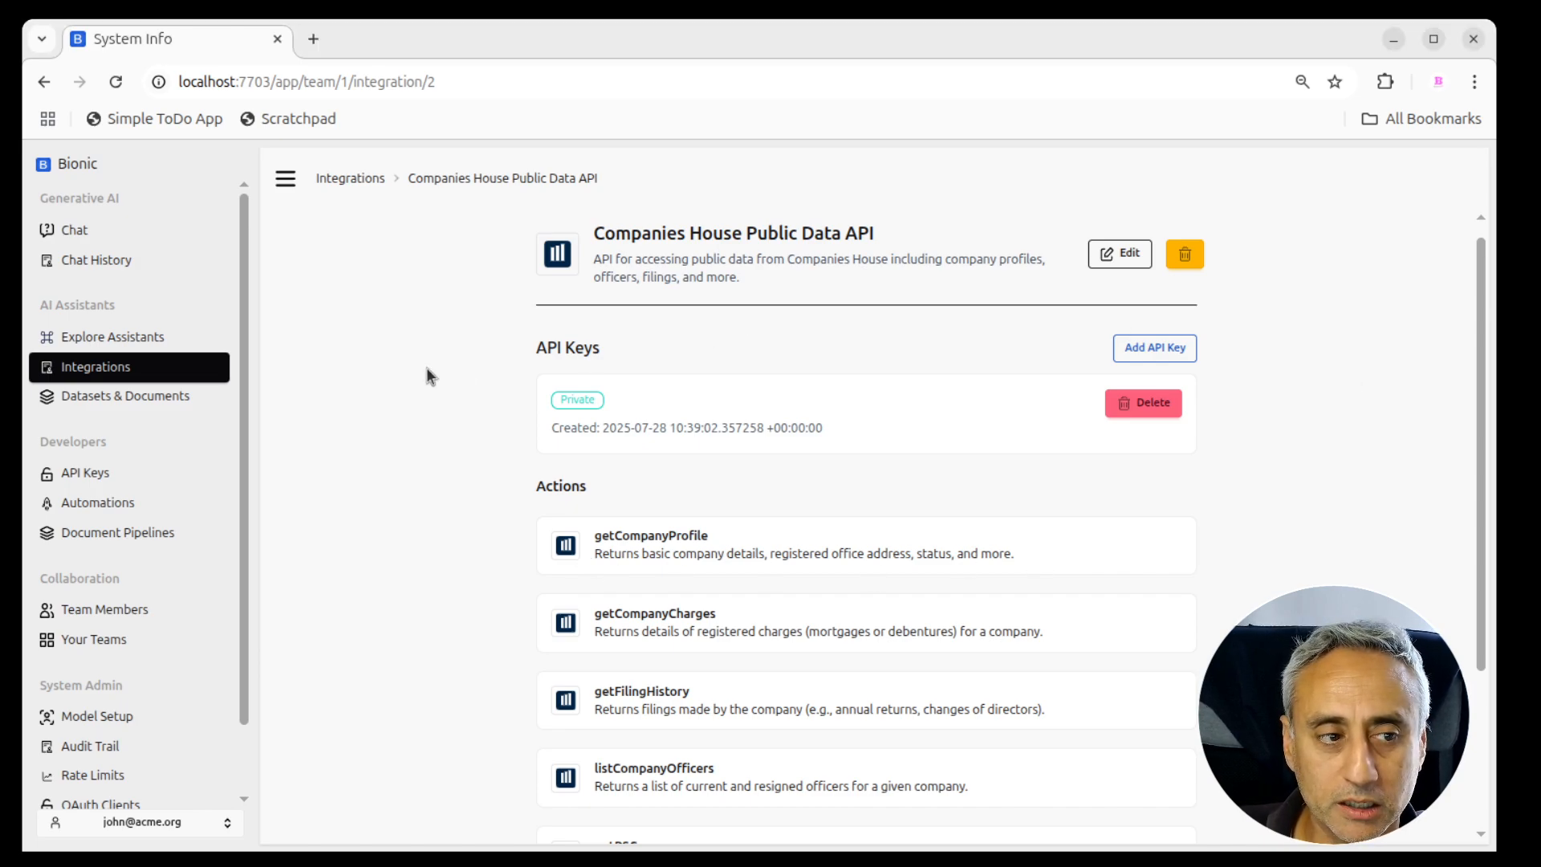
- View the Companies House Assistant's details and conversation starter among all assistants, then close them without starting a chat
{"action": "left_click", "coordinate": [92, 338]}
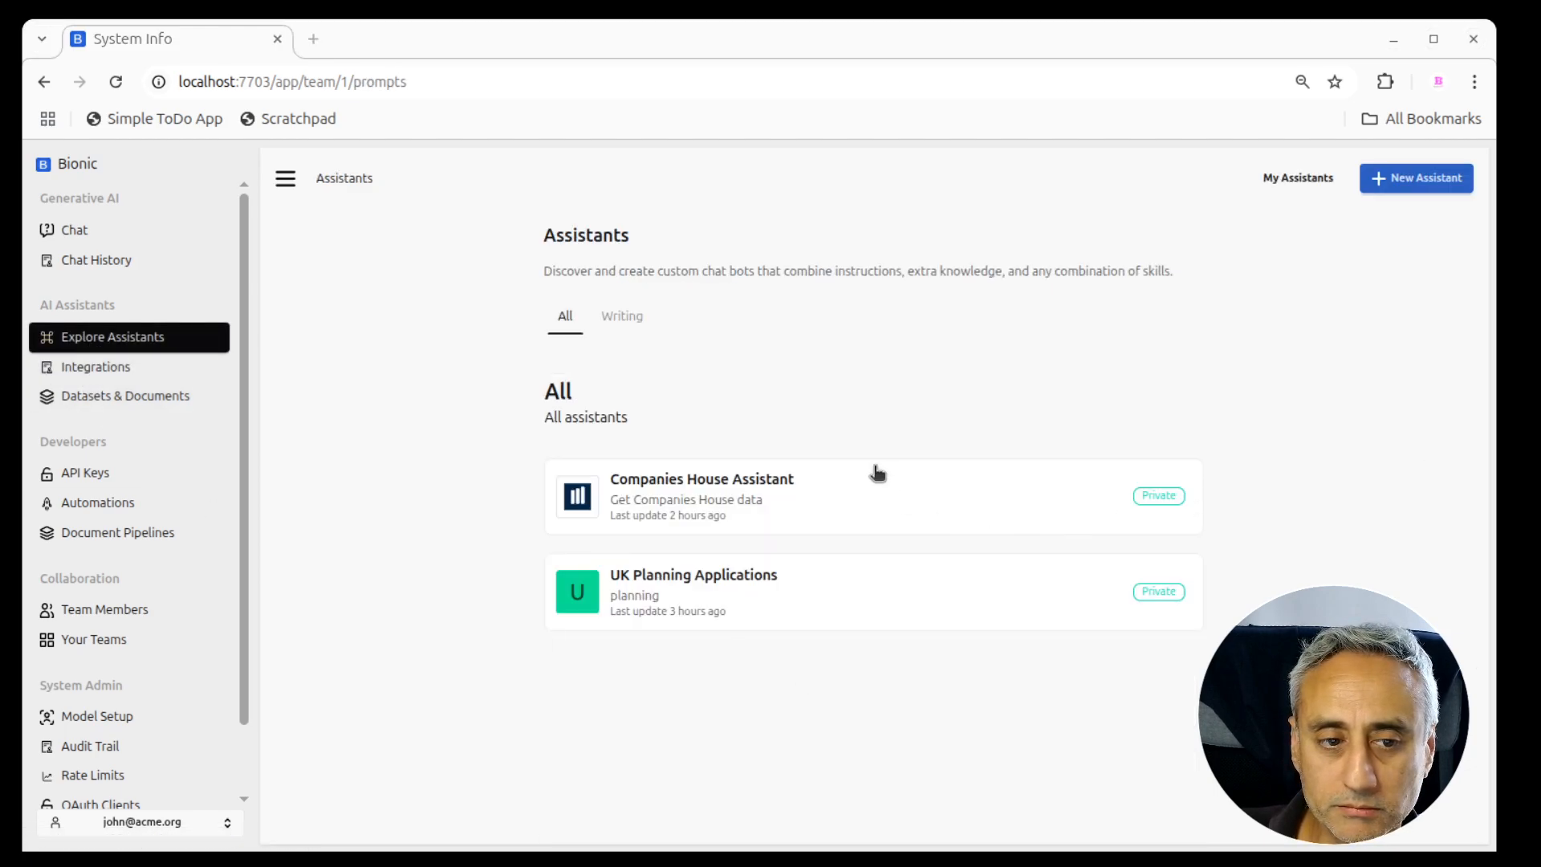
{"action": "left_click", "coordinate": [747, 475]}
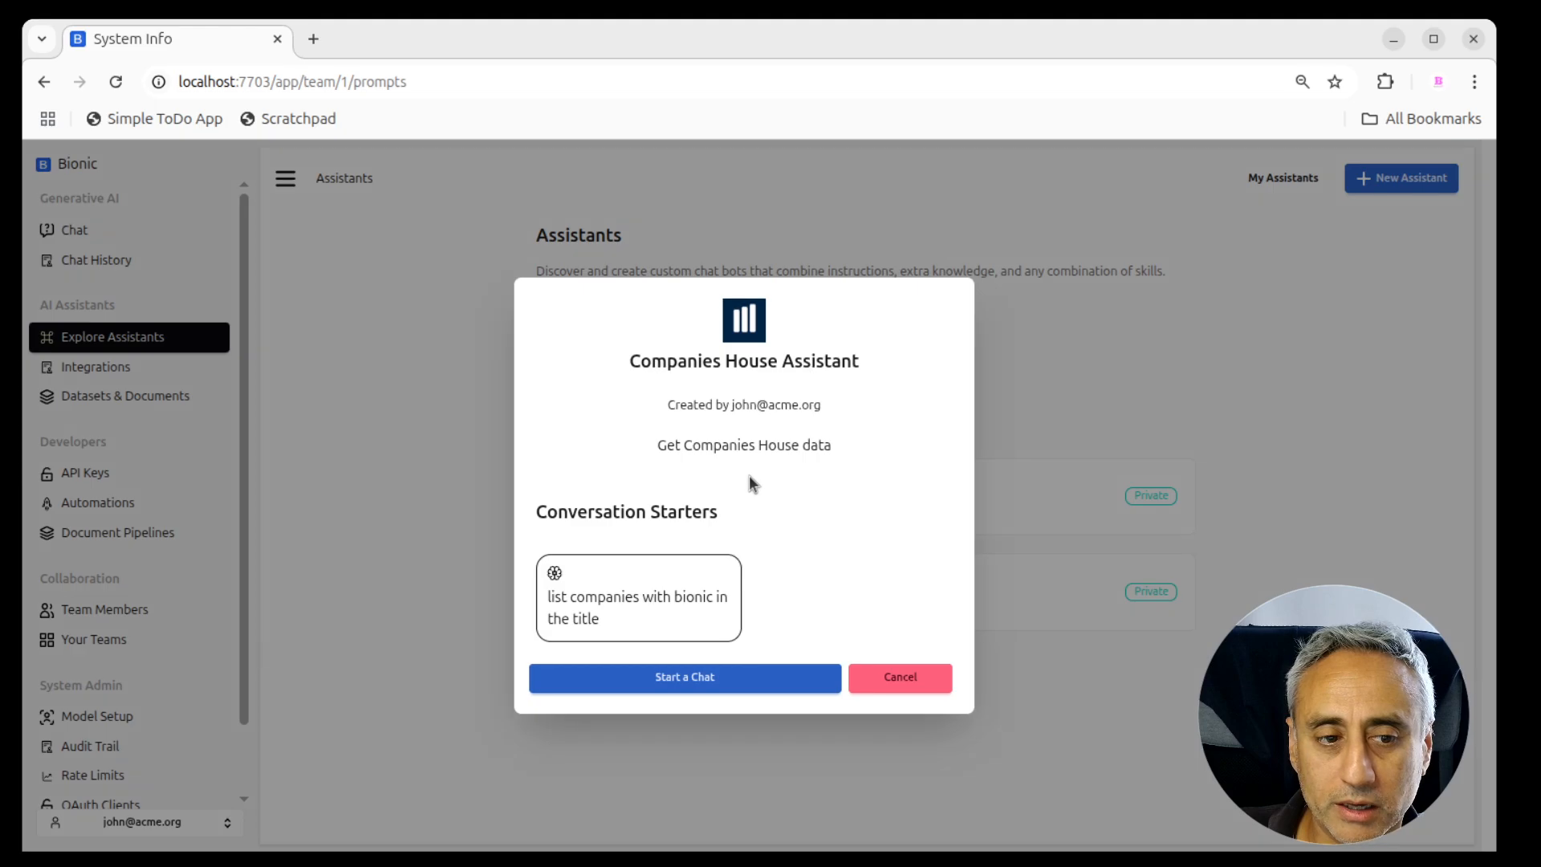
{"action": "left_click", "coordinate": [908, 678]}
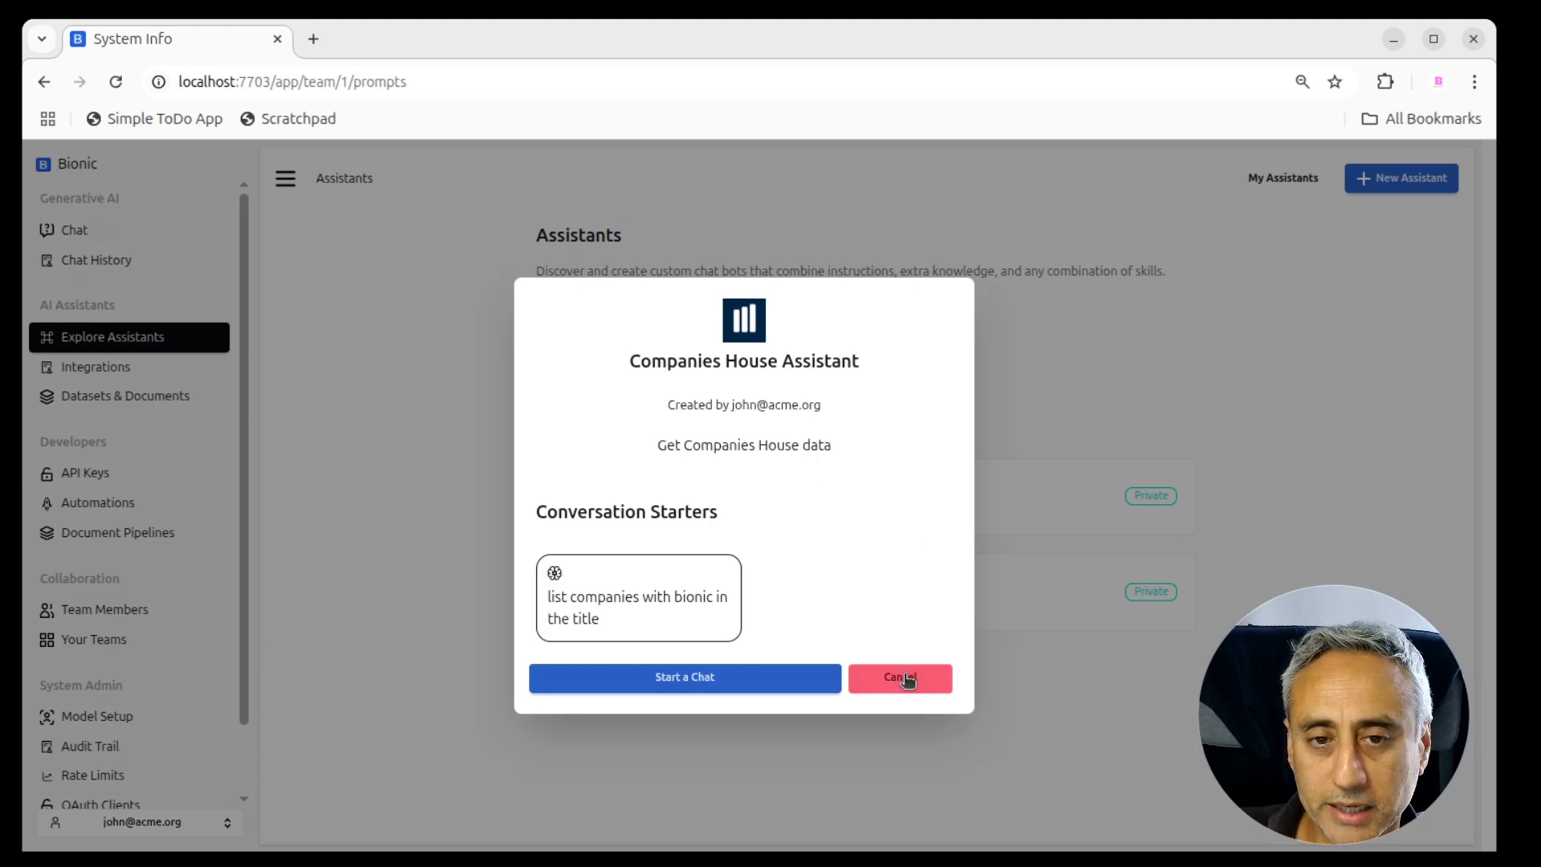
- Check which integrations the Companies House Assistant can use from your own assistants, then leave without changing them
{"action": "left_click", "coordinate": [1284, 177]}
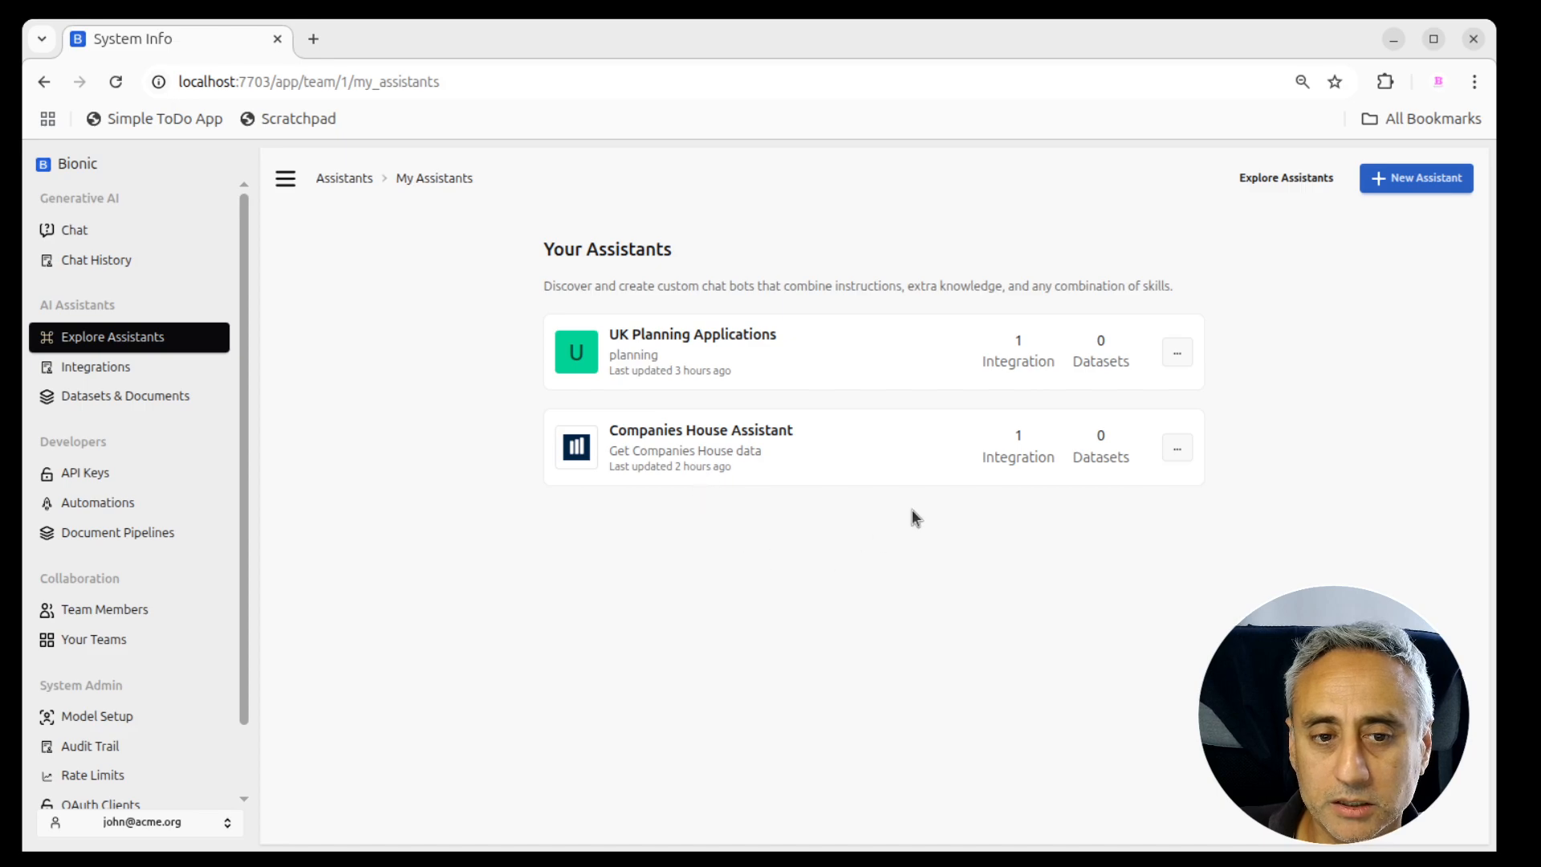
{"action": "left_click", "coordinate": [1193, 452]}
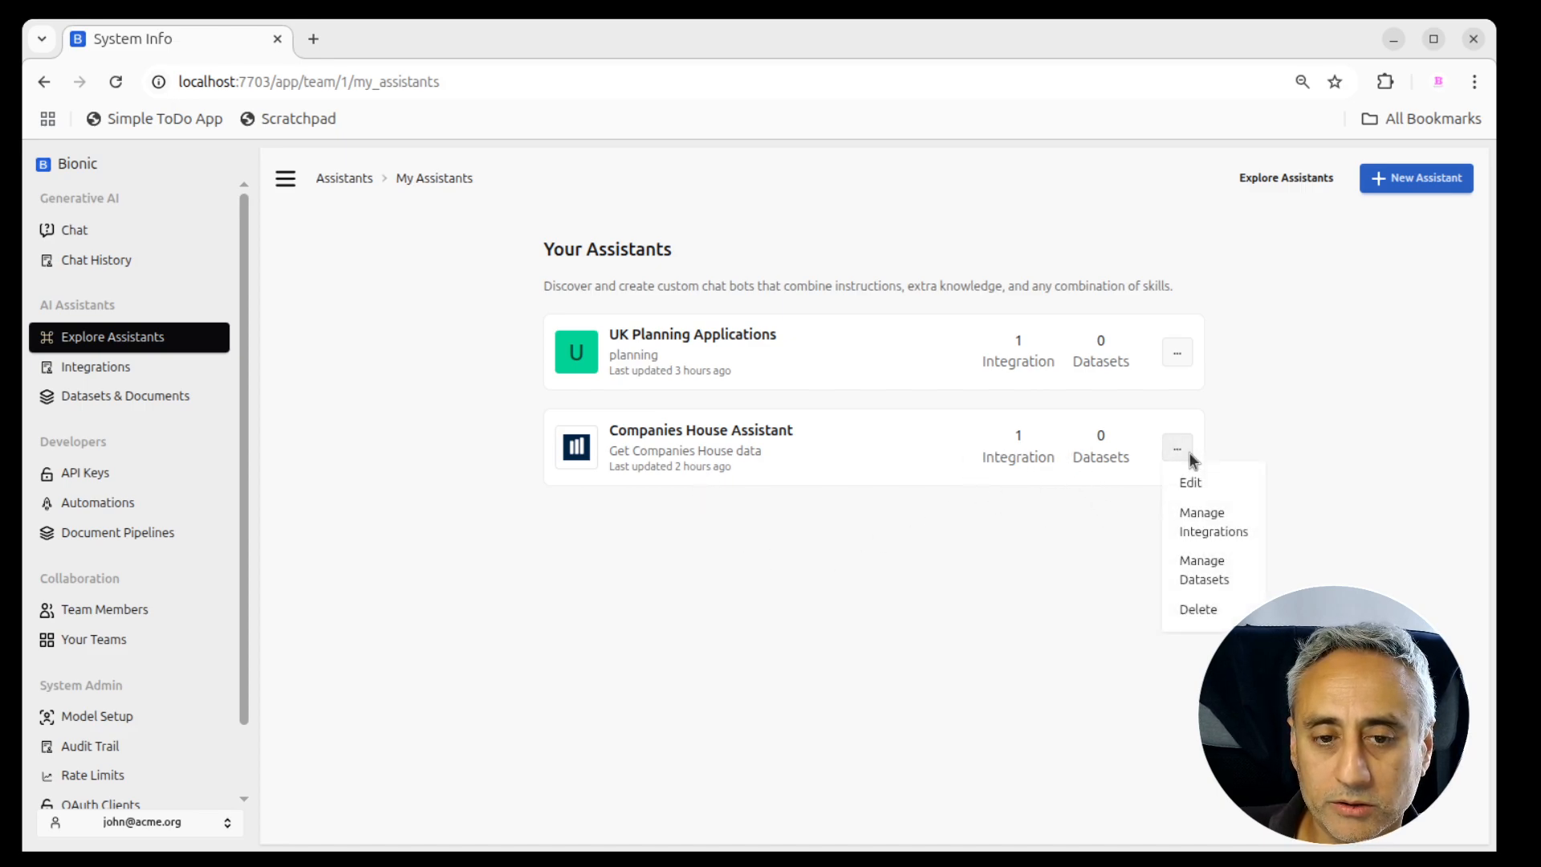
{"action": "left_click", "coordinate": [1211, 518]}
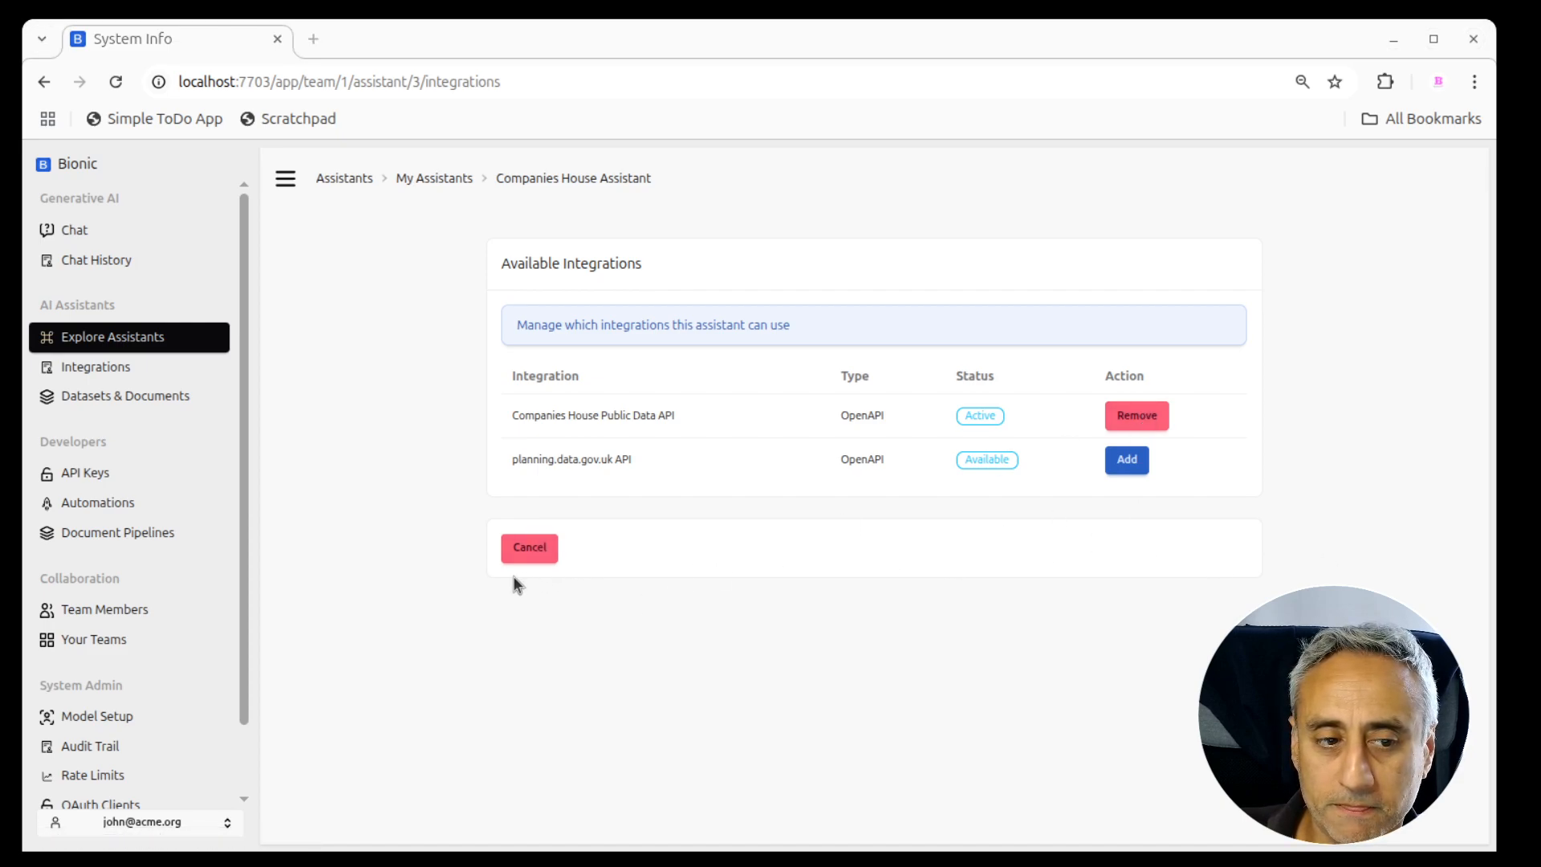
{"action": "left_click", "coordinate": [520, 549]}
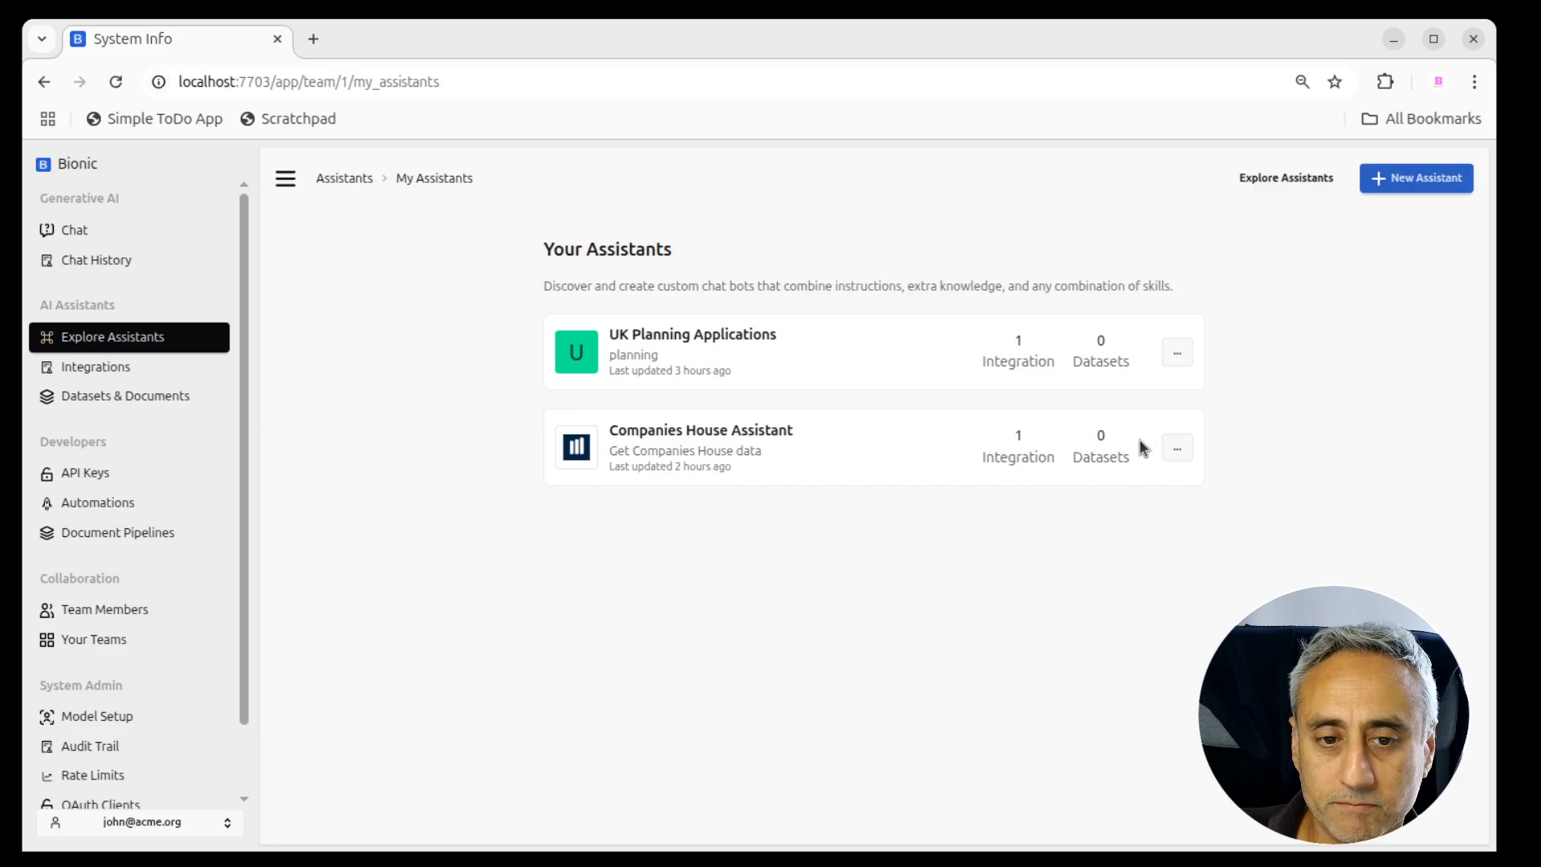
- Open the Companies House Assistant for editing, review its details, instructions and advanced settings, and leave without updating it
{"action": "left_click", "coordinate": [1177, 448]}
{"action": "left_click", "coordinate": [1189, 473]}
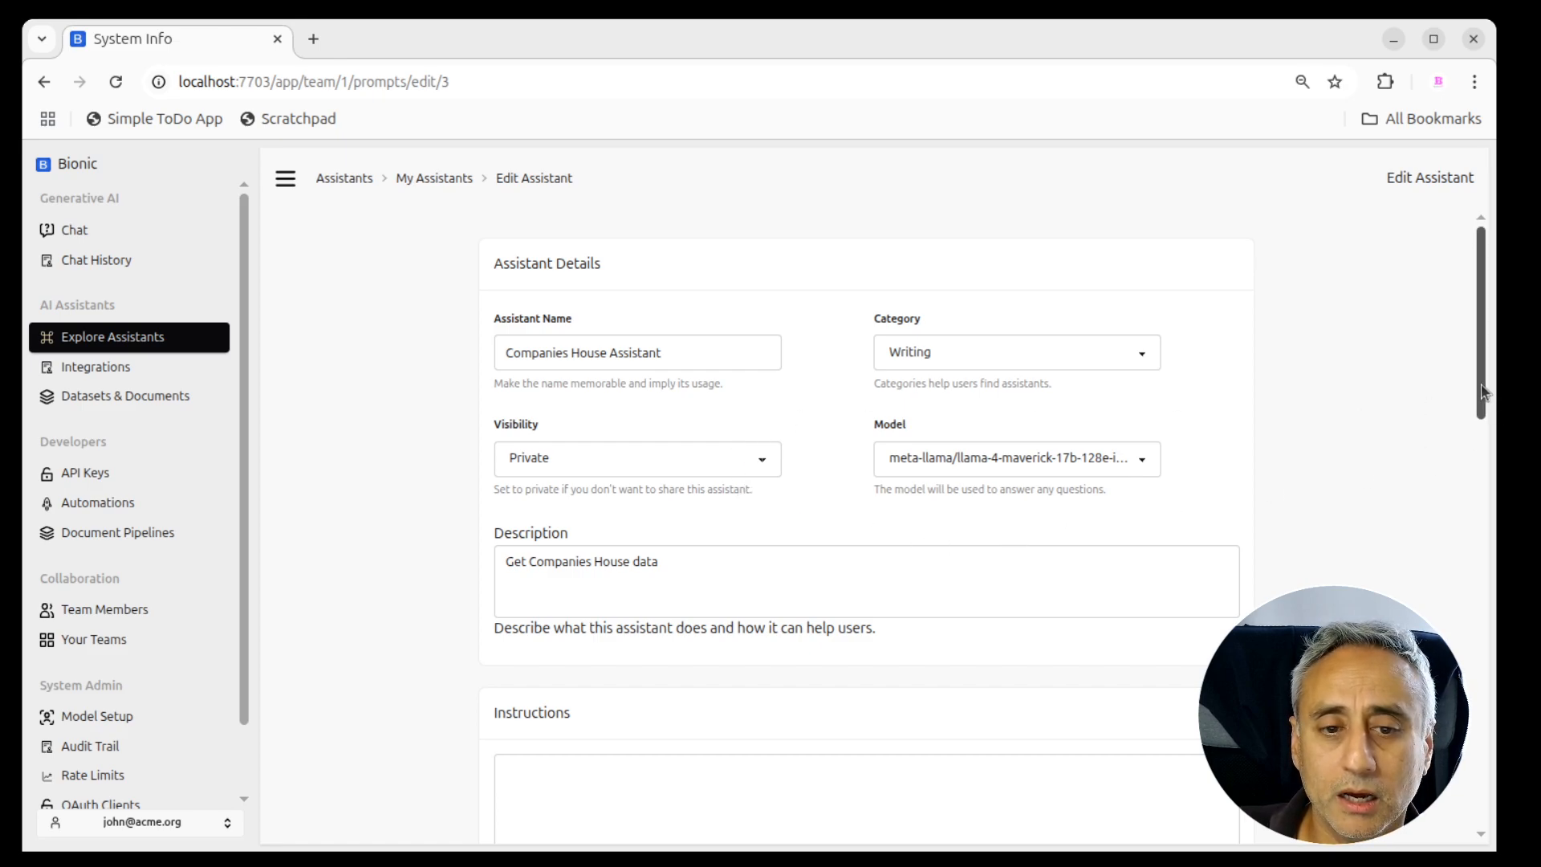
{"action": "left_click_drag", "start_coordinate": [1483, 392], "coordinate": [1481, 511]}
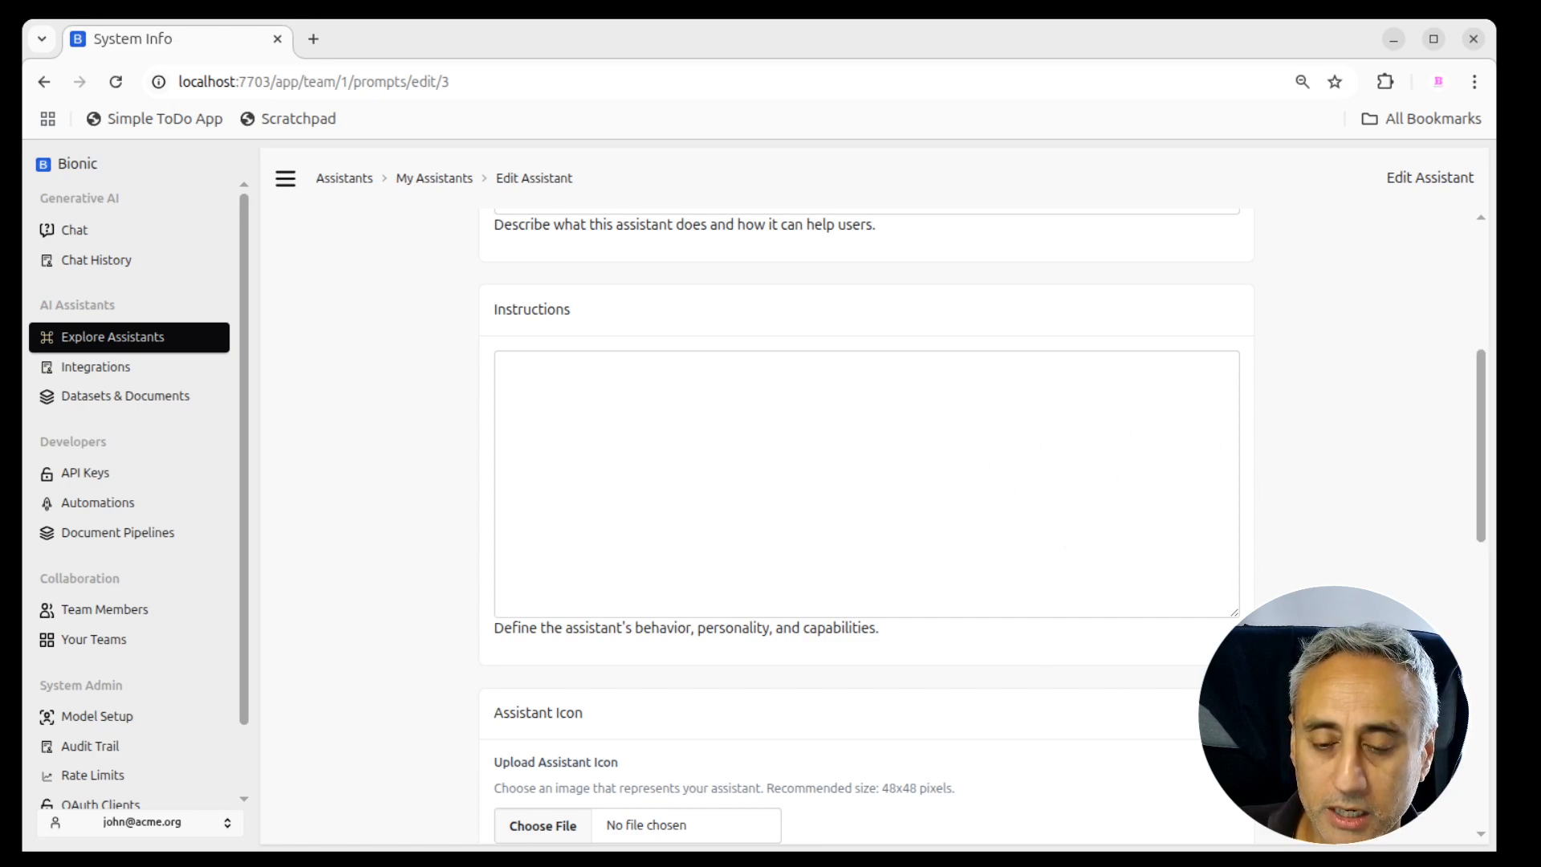
{"action": "key", "text": "alt+Tab"}
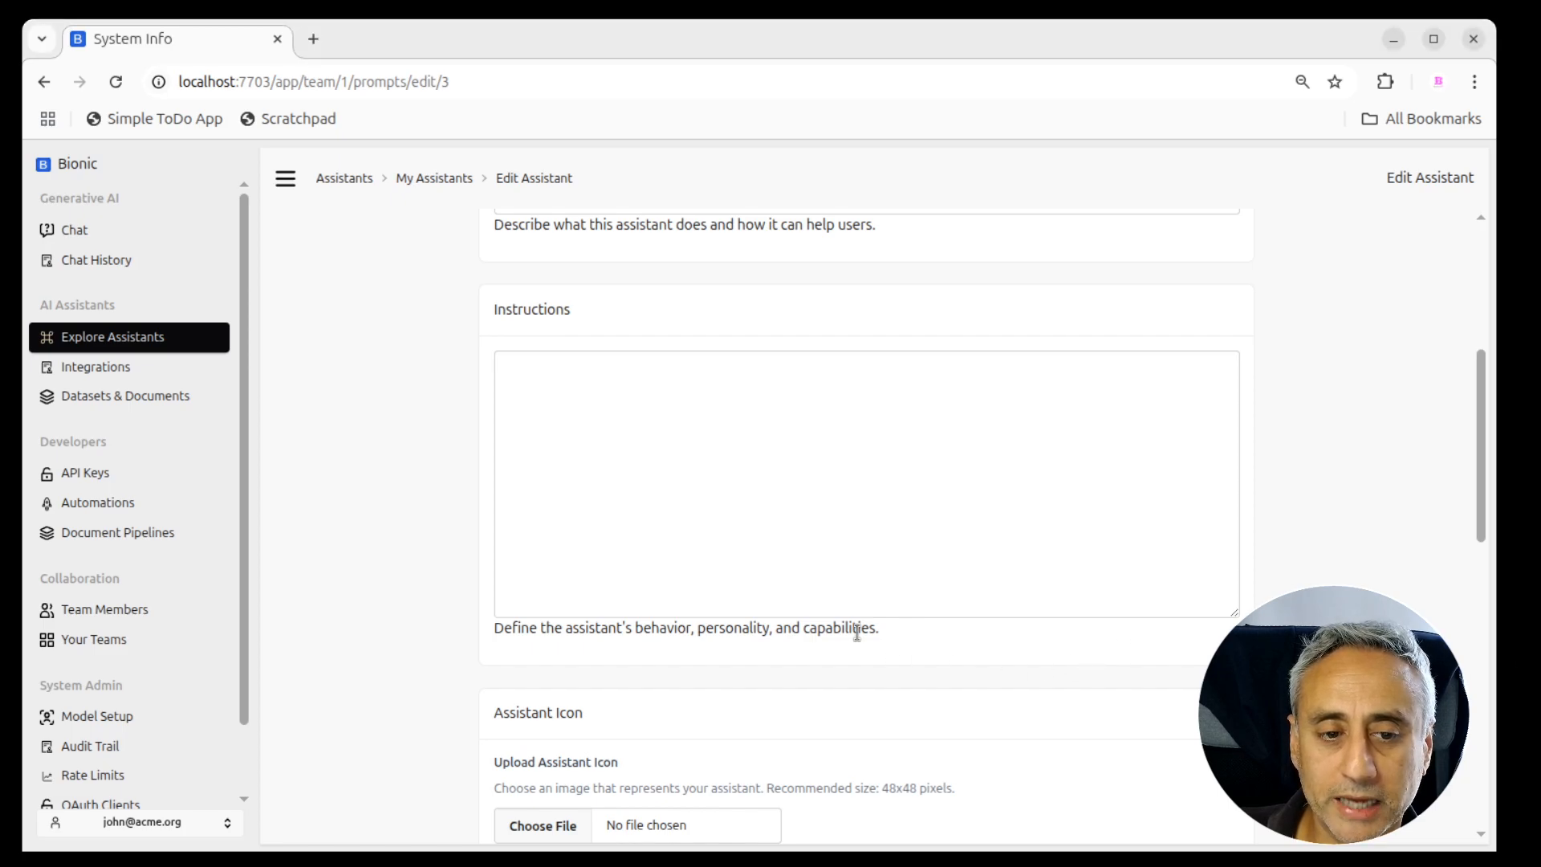
{"action": "scroll", "coordinate": [1204, 572], "scroll_direction": "down", "scroll_amount": 10}
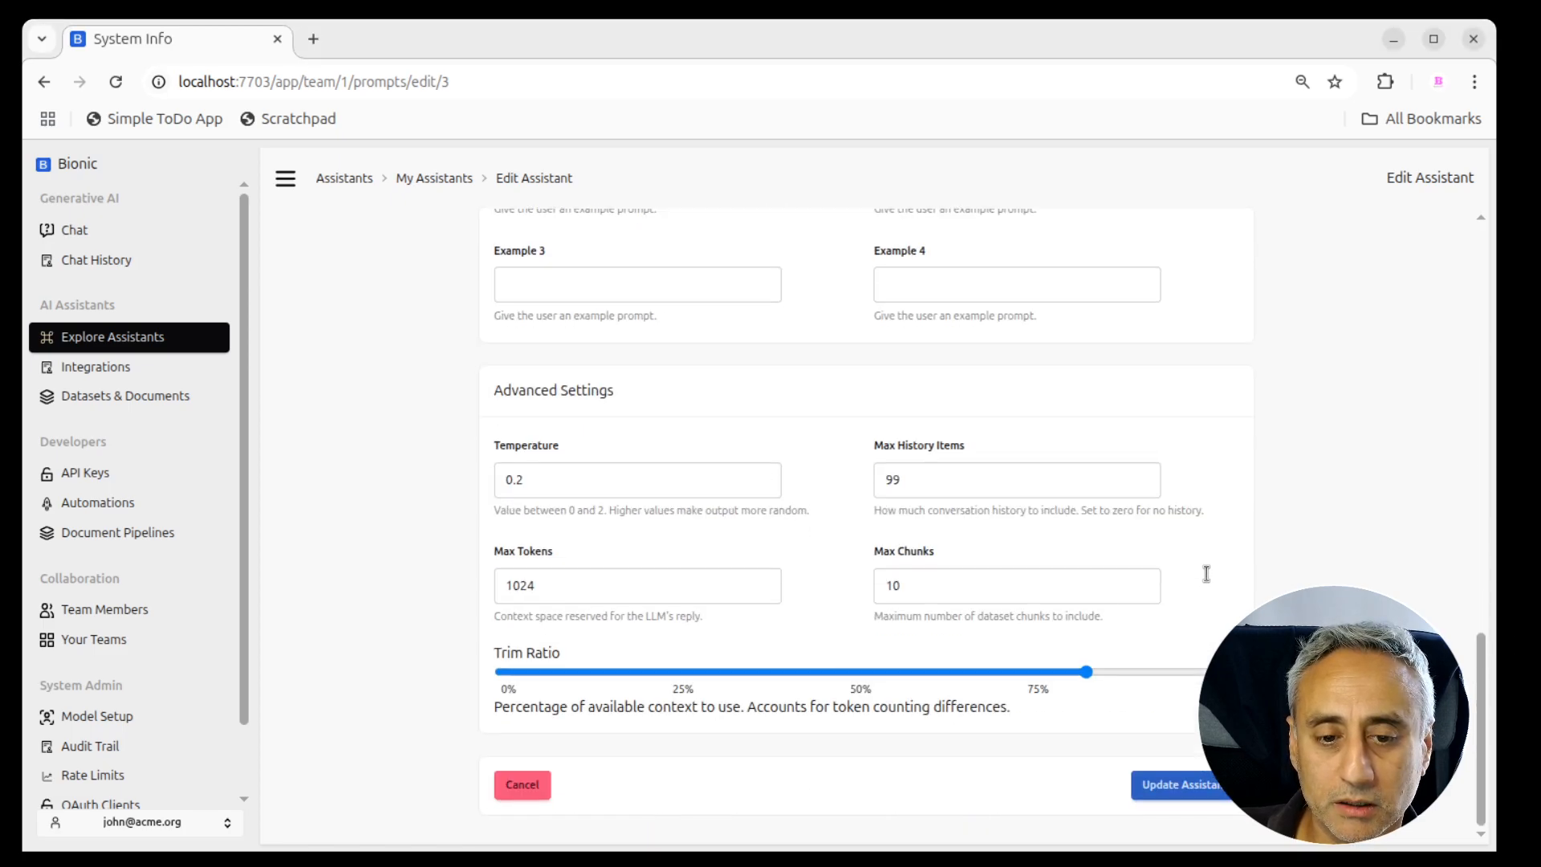
{"action": "left_click", "coordinate": [540, 786]}
- From all assistants, start a chat with the Companies House Assistant using the conversation starter "list companies with bionic in the title"
{"action": "left_click", "coordinate": [1280, 185]}
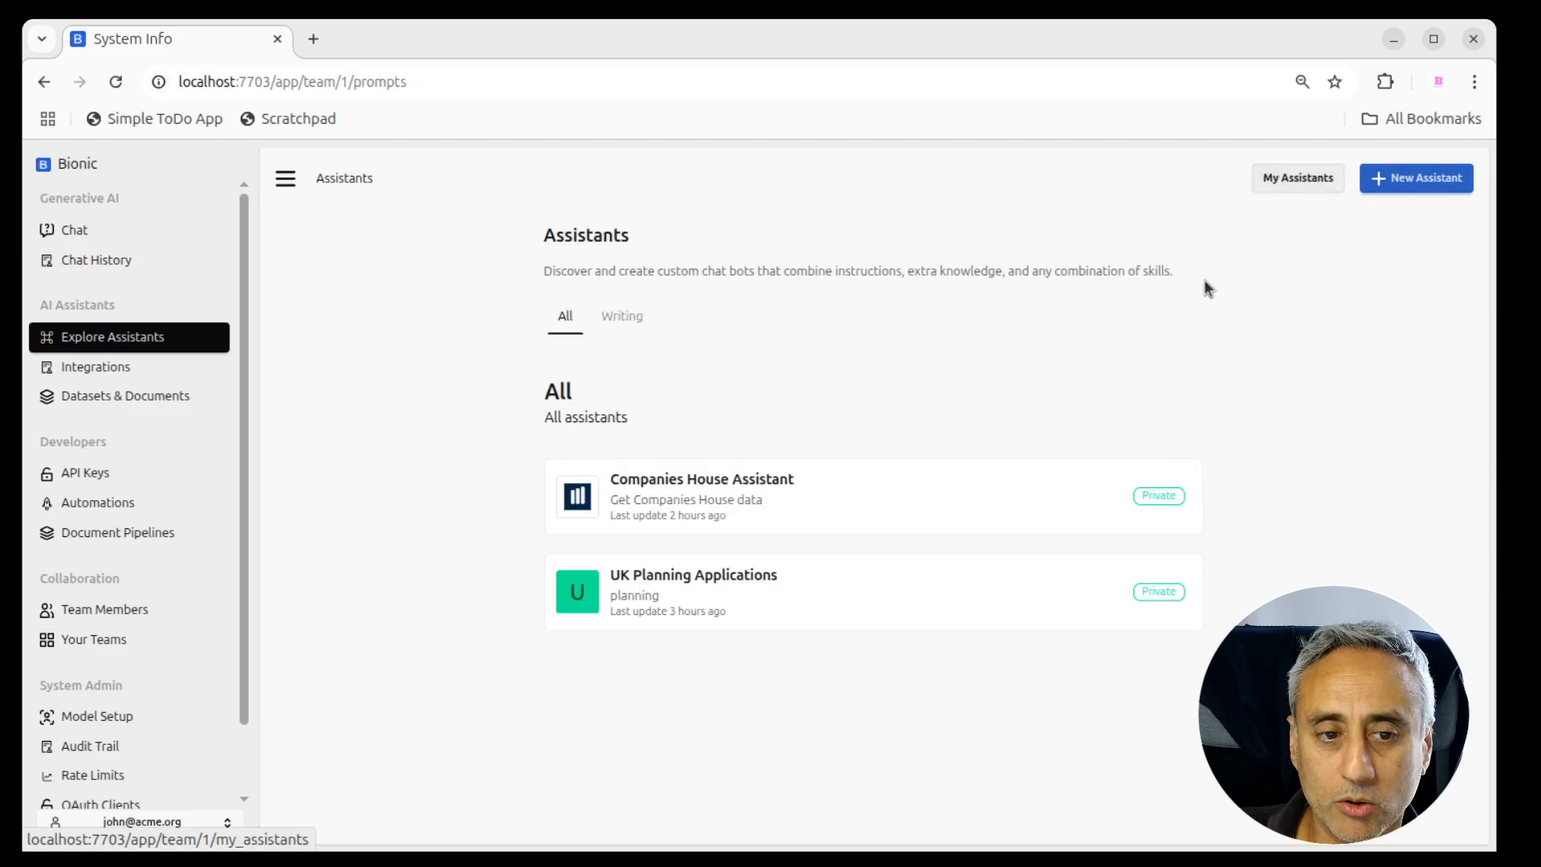
{"action": "left_click", "coordinate": [732, 506]}
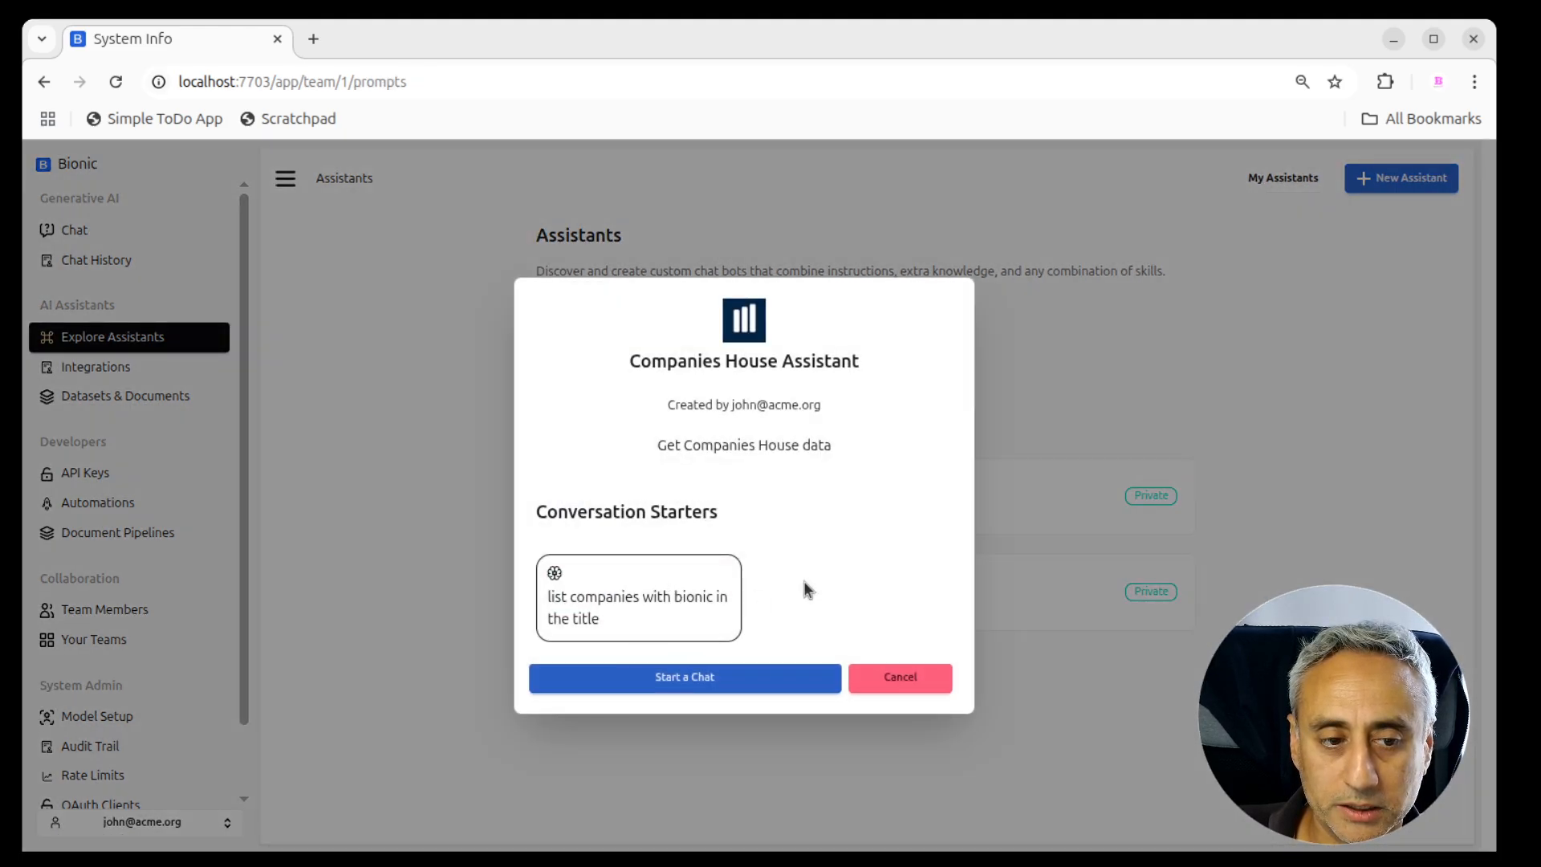
{"action": "left_click", "coordinate": [714, 622]}
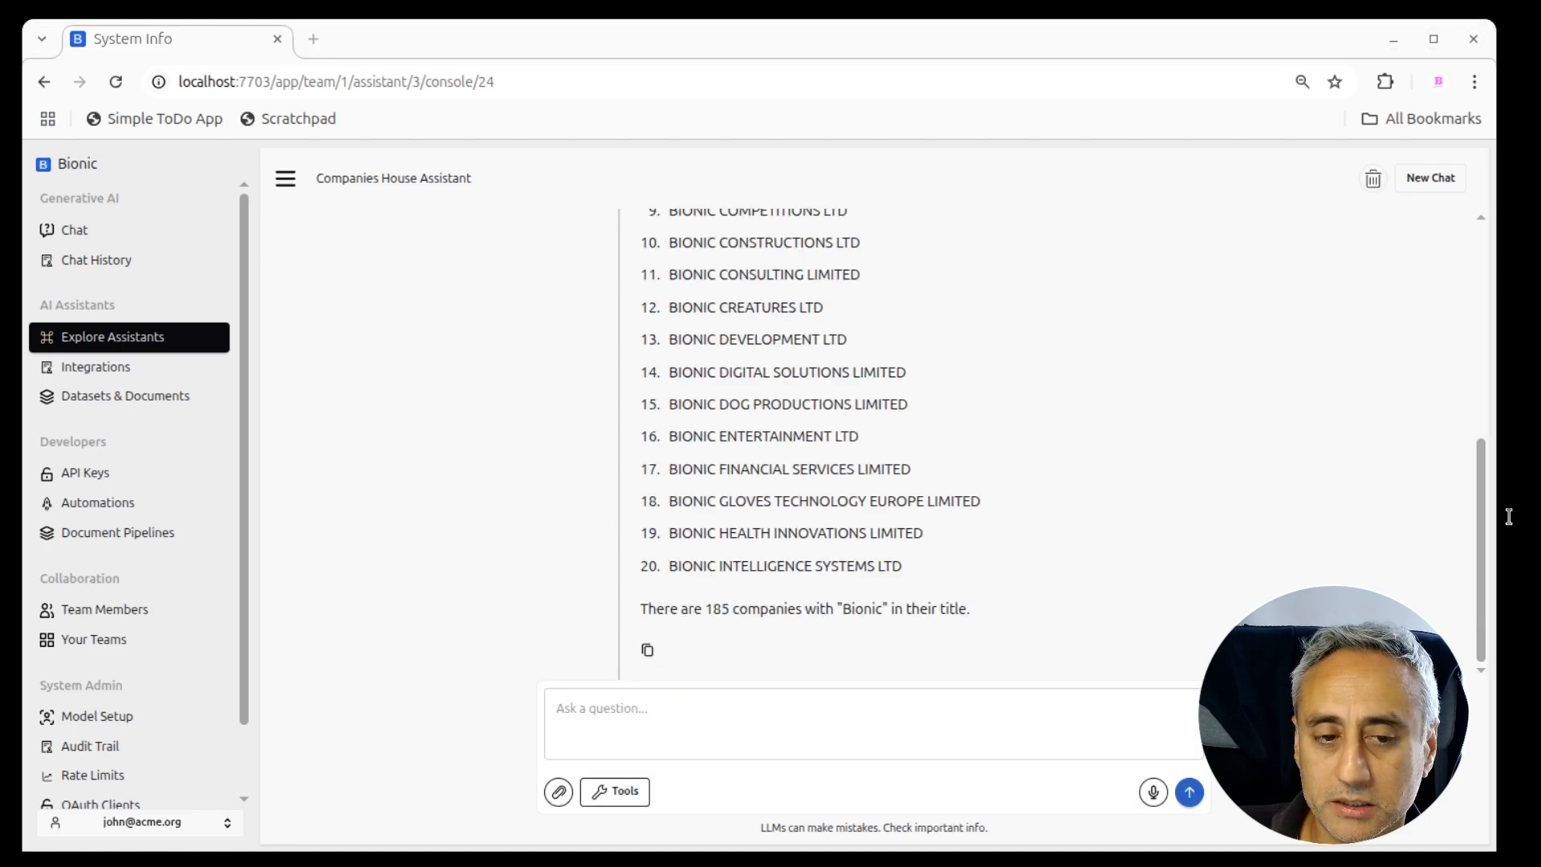
- Examine the assistant's reply from the function call at its start to the end of the company list
{"action": "left_click", "coordinate": [942, 465]}
{"action": "scroll", "coordinate": [942, 465], "scroll_direction": "up", "scroll_amount": 6}
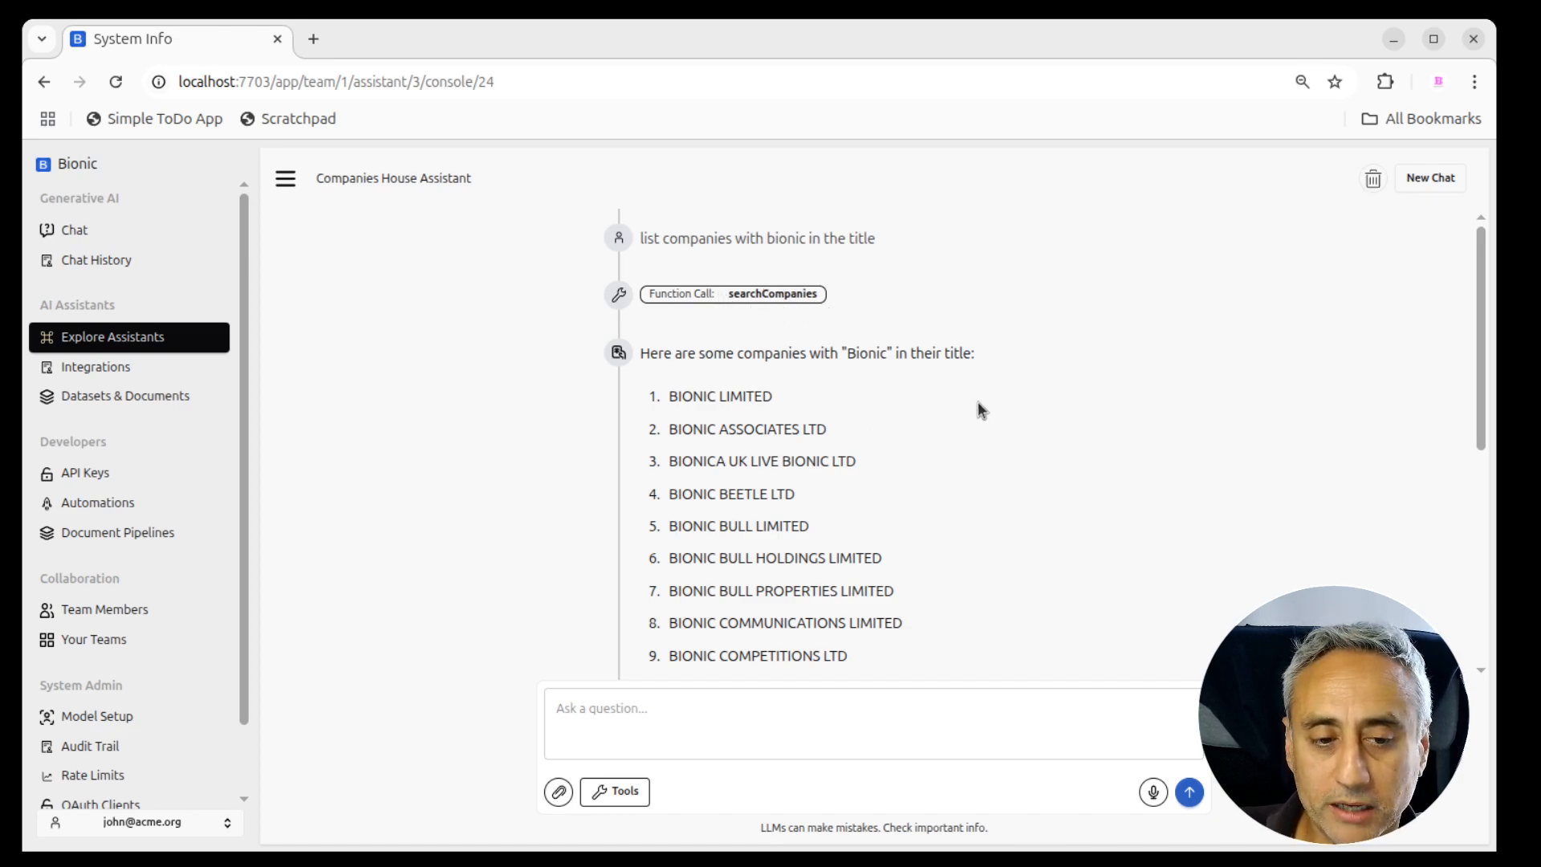
{"action": "scroll", "coordinate": [966, 416], "scroll_direction": "down", "scroll_amount": 5}
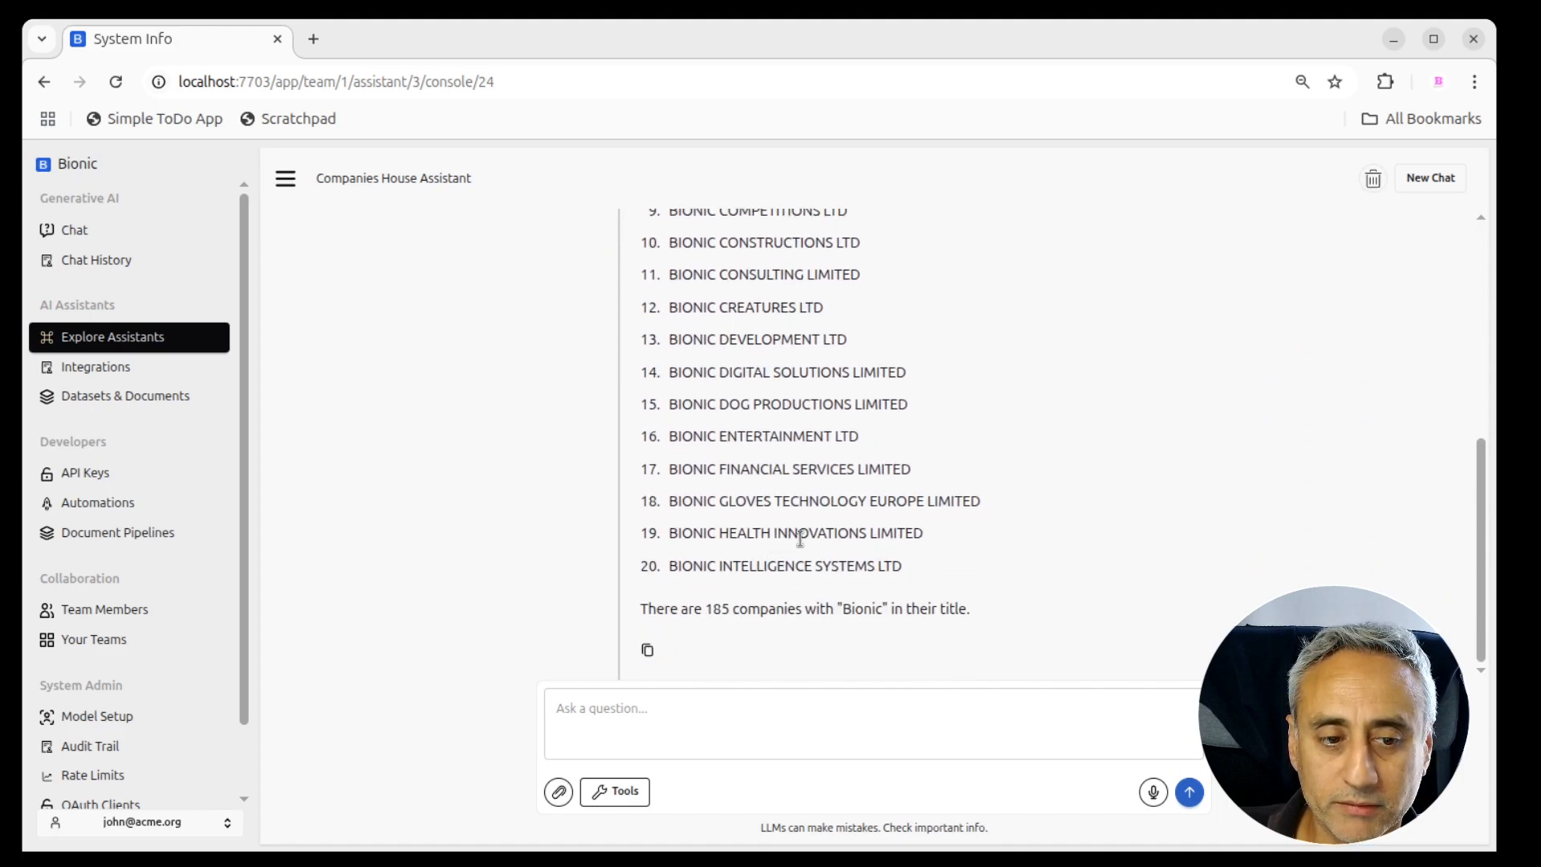
{"action": "scroll", "coordinate": [800, 540], "scroll_direction": "up", "scroll_amount": 3}
{"action": "scroll", "coordinate": [801, 540], "scroll_direction": "up", "scroll_amount": 3}
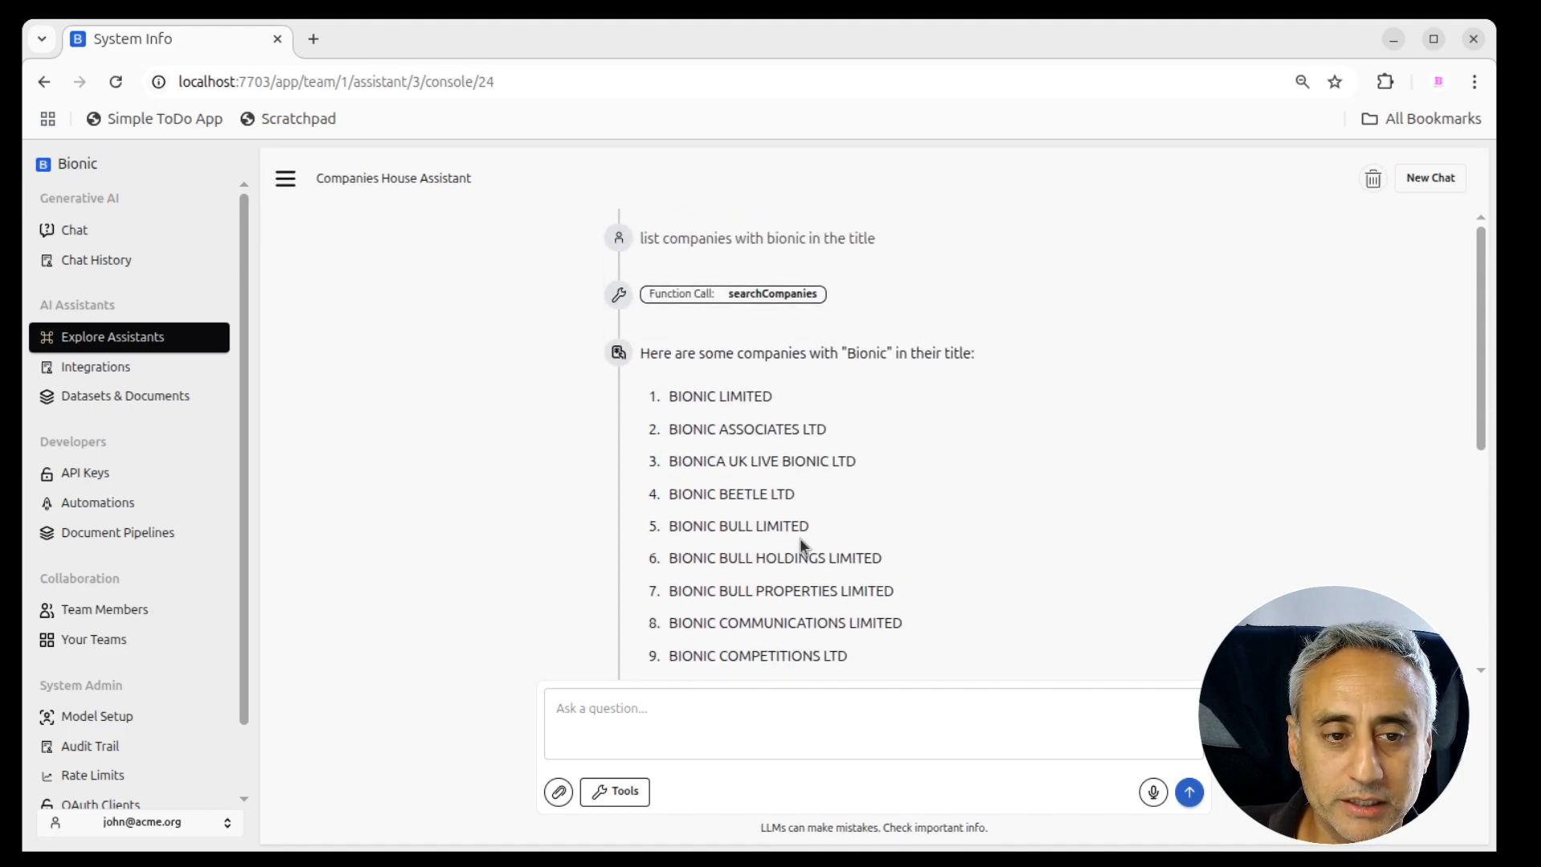
{"action": "scroll", "coordinate": [714, 426], "scroll_direction": "down", "scroll_amount": 5}
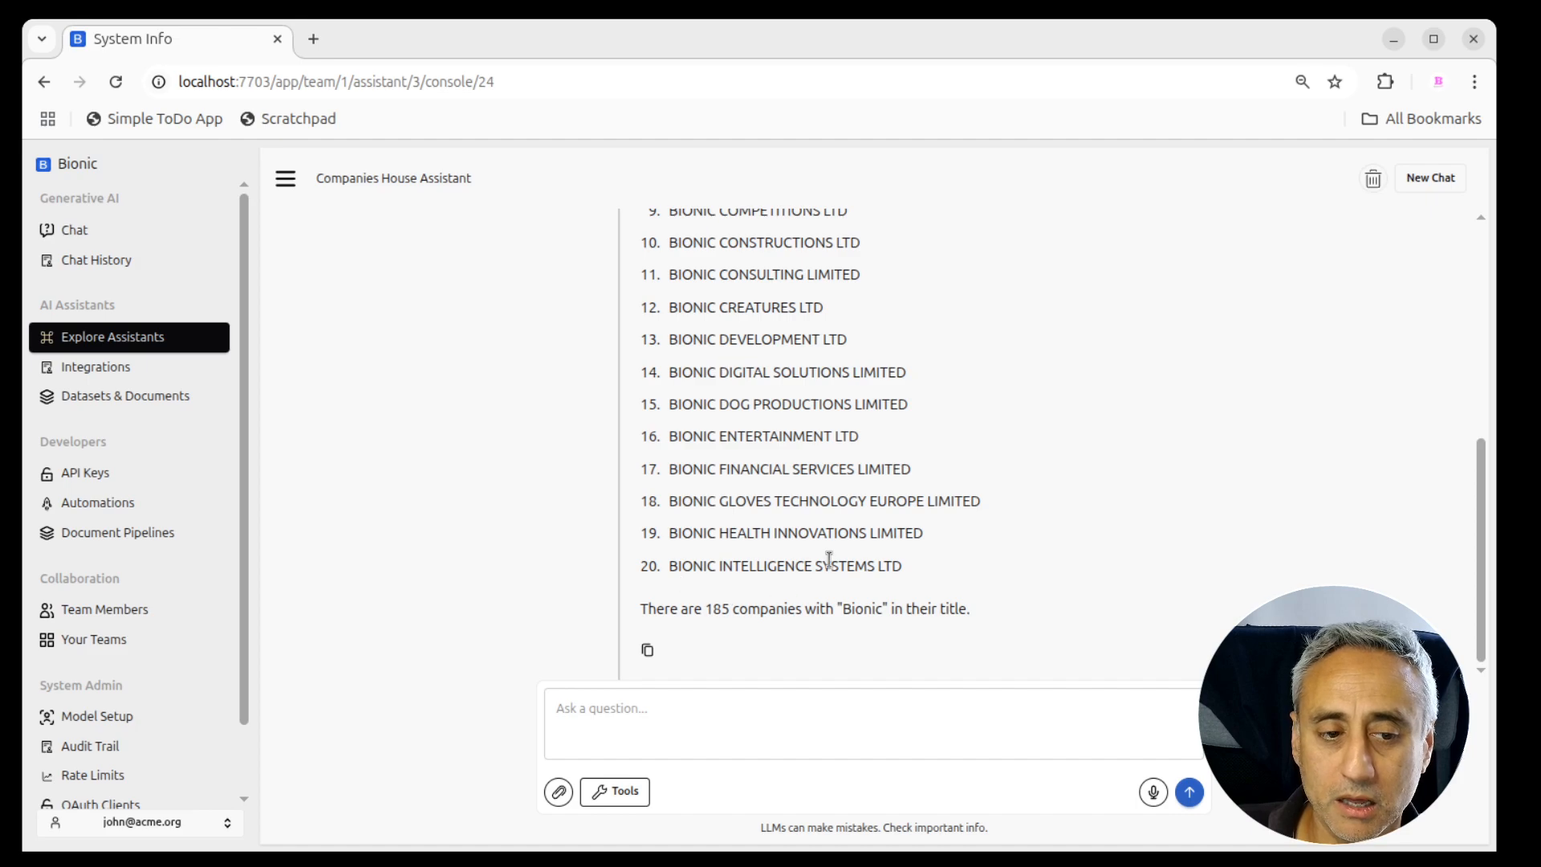
{"action": "key", "text": "alt+Tab"}
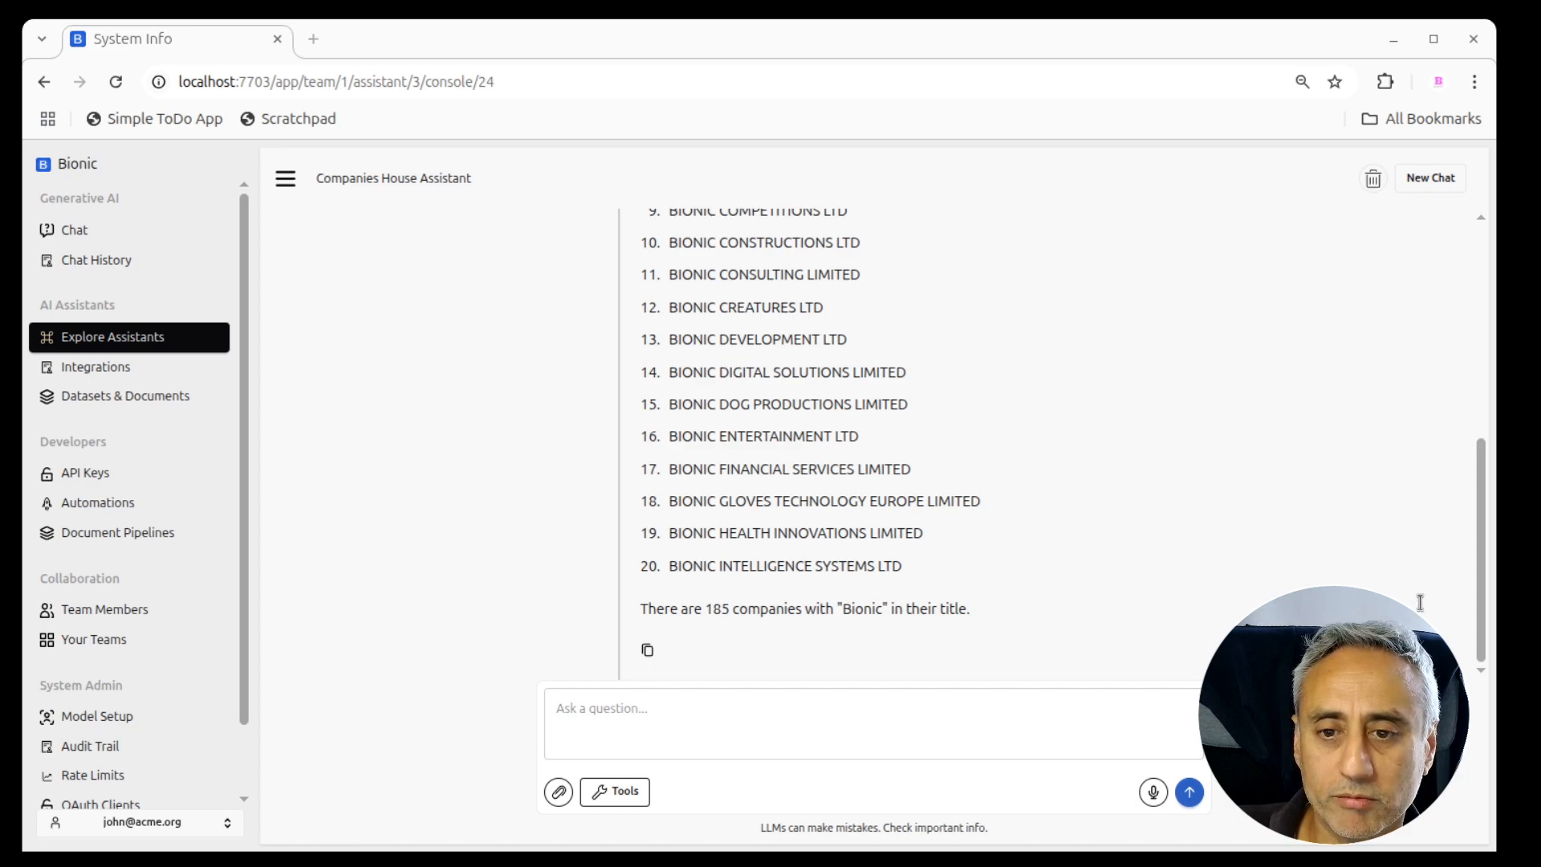
{"action": "left_click", "coordinate": [836, 576]}
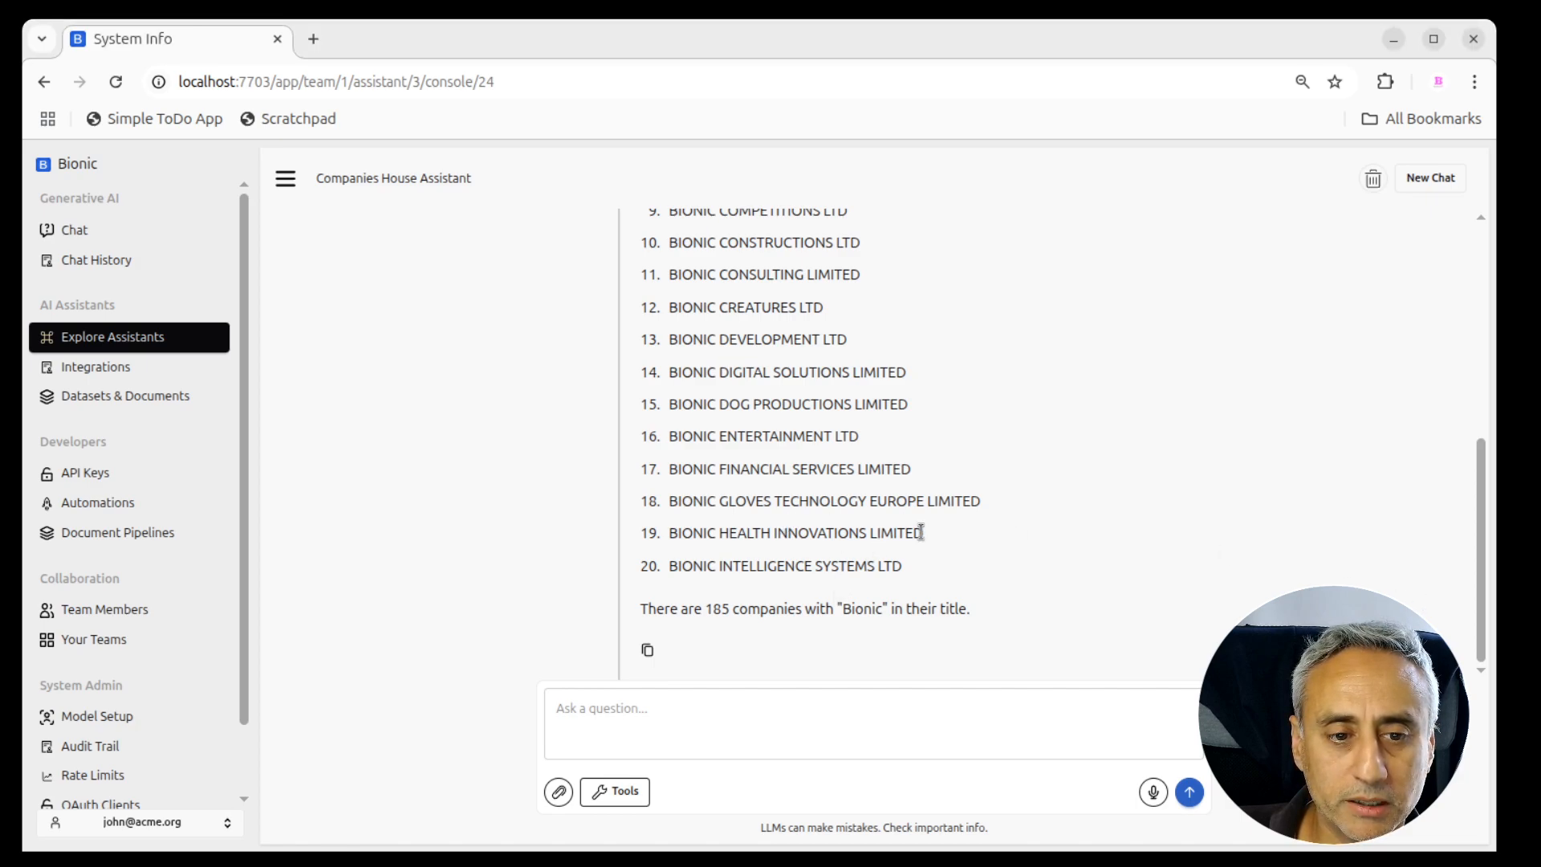
- Copy the company name BIONIC HEALTH INNOVATIONS from the list and send the question "give me details on BIONIC HEALTH INNOVATIONS"
{"action": "left_click_drag", "start_coordinate": [868, 534], "coordinate": [688, 537]}
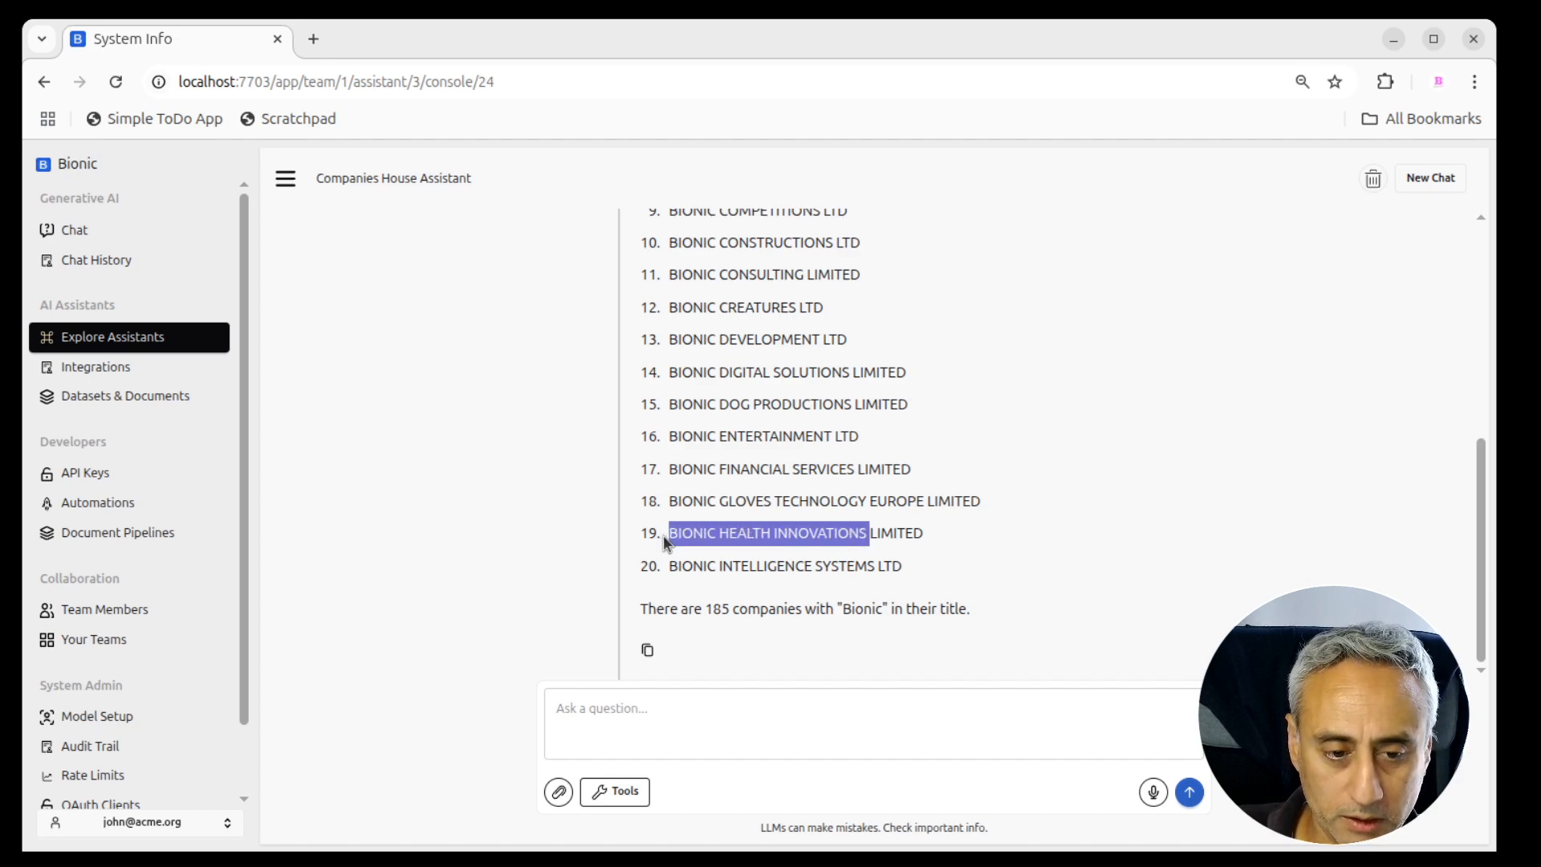
{"action": "left_click", "coordinate": [736, 727]}
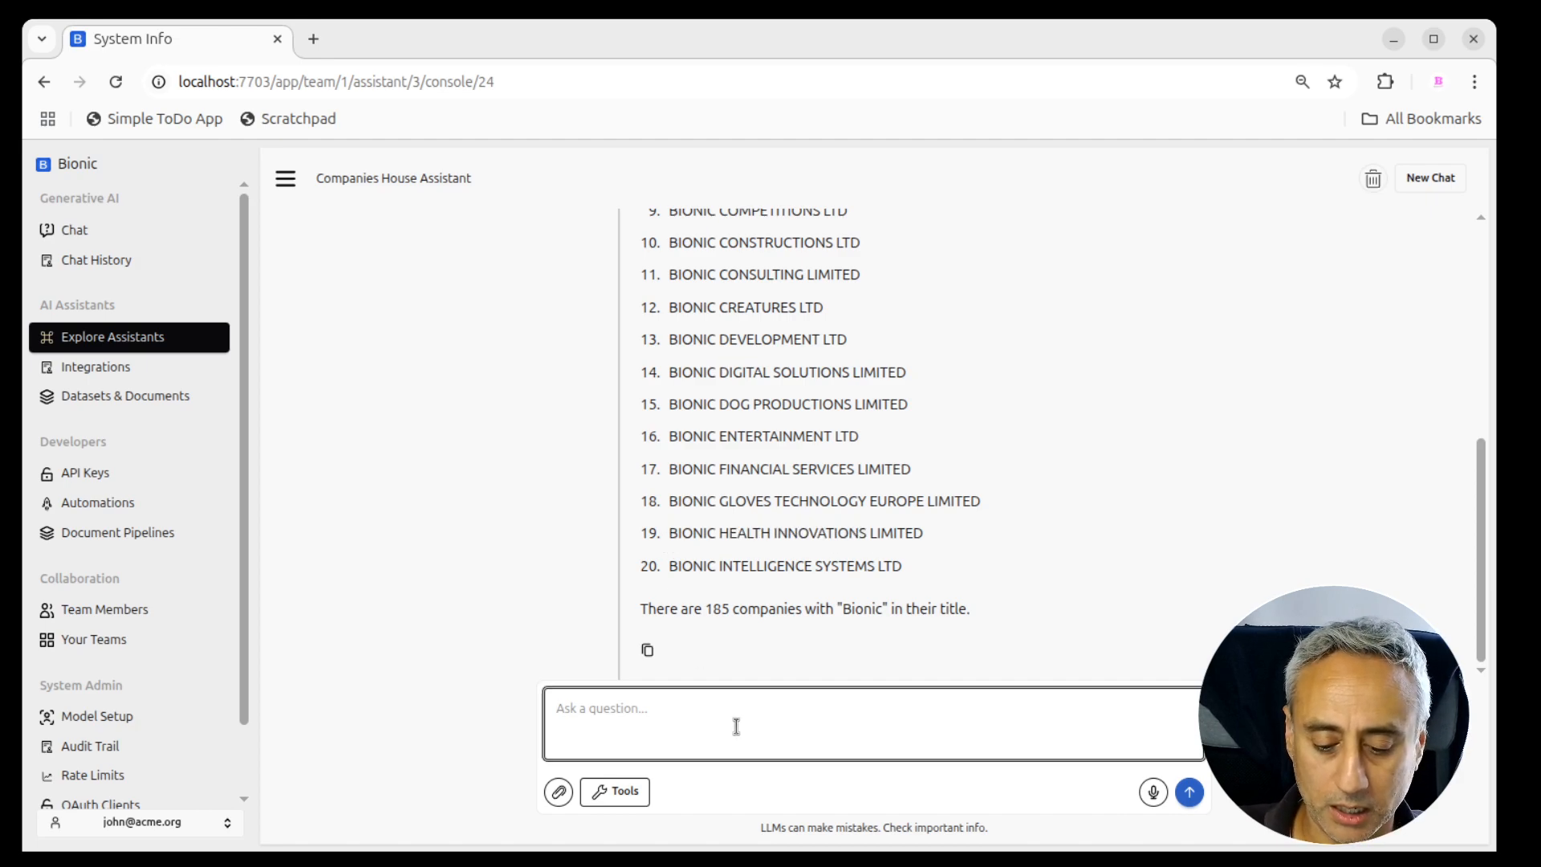
{"action": "type", "text": "give me details o"}
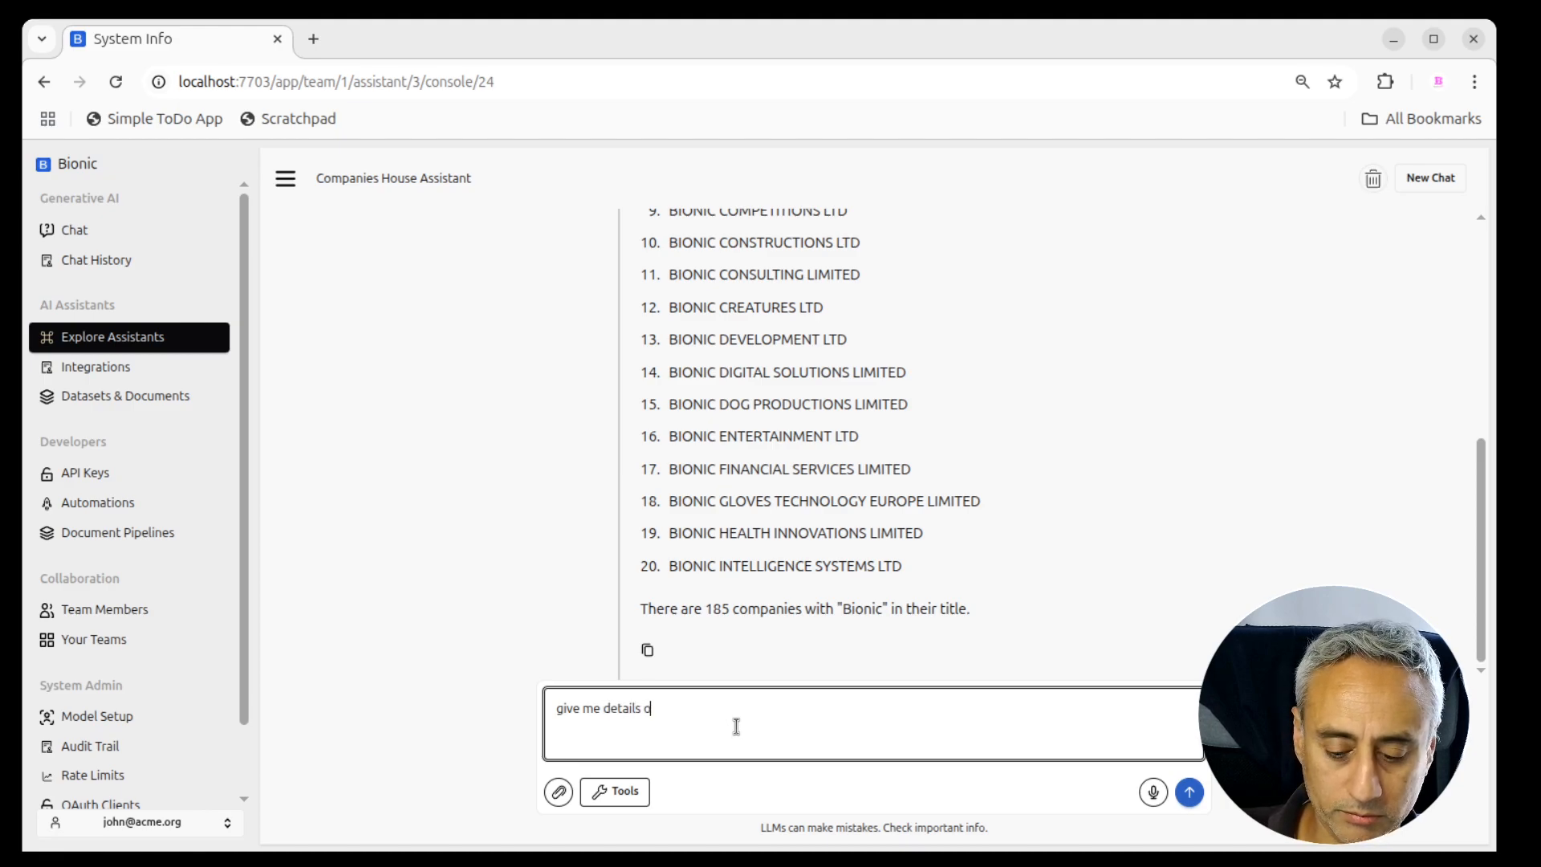
{"action": "type", "text": "n"}
{"action": "type", "text": "BIONIC HEALTH INNOVATIONS"}
{"action": "key", "text": "Return"}
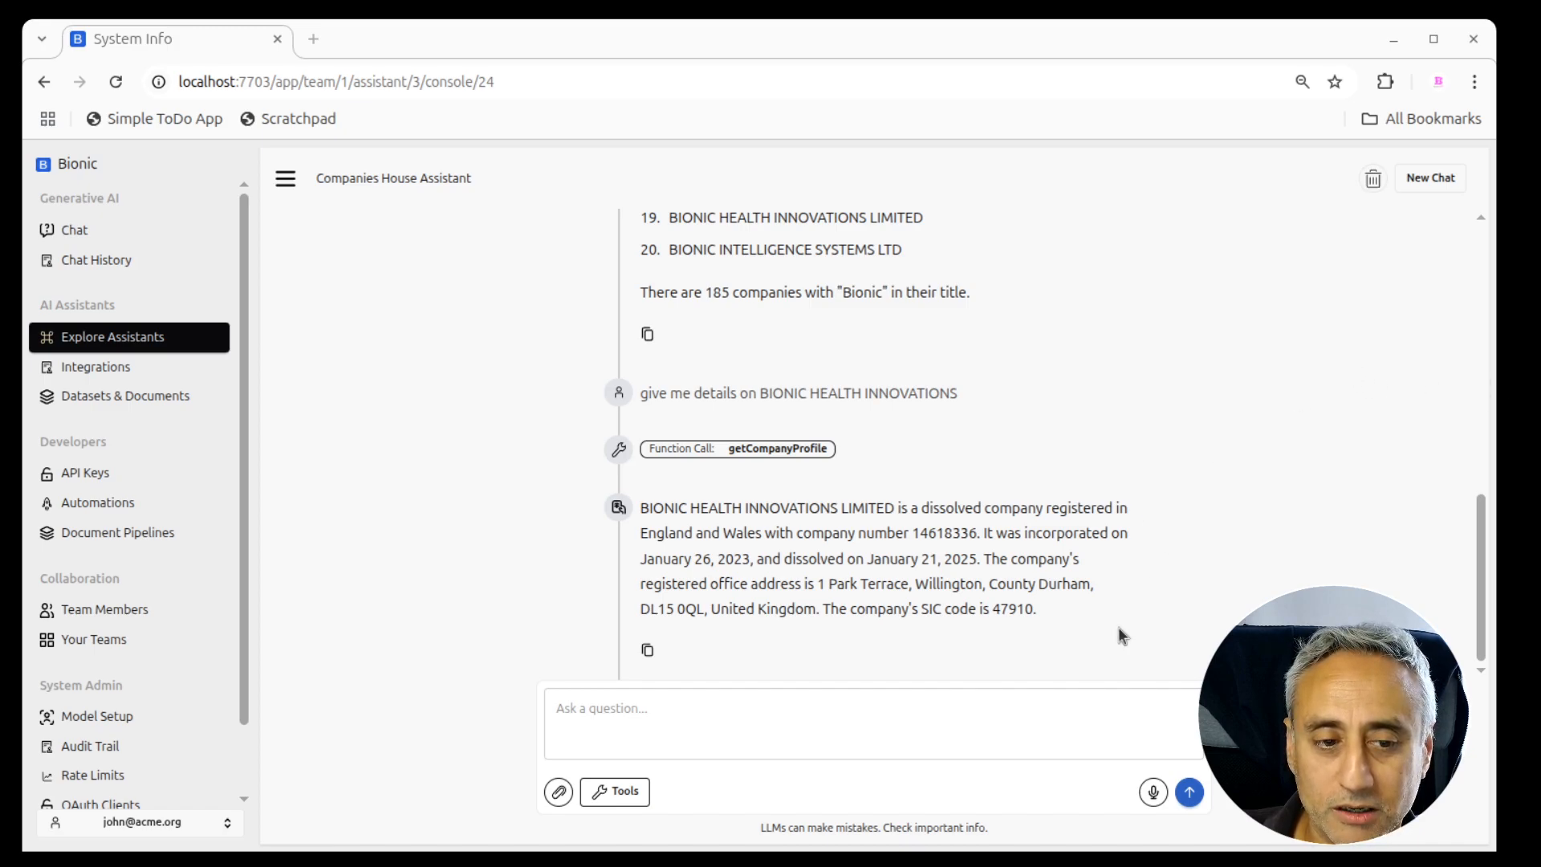
- Send the follow-up question "give me filing information for this company" in the same chat
{"action": "left_click", "coordinate": [811, 727]}
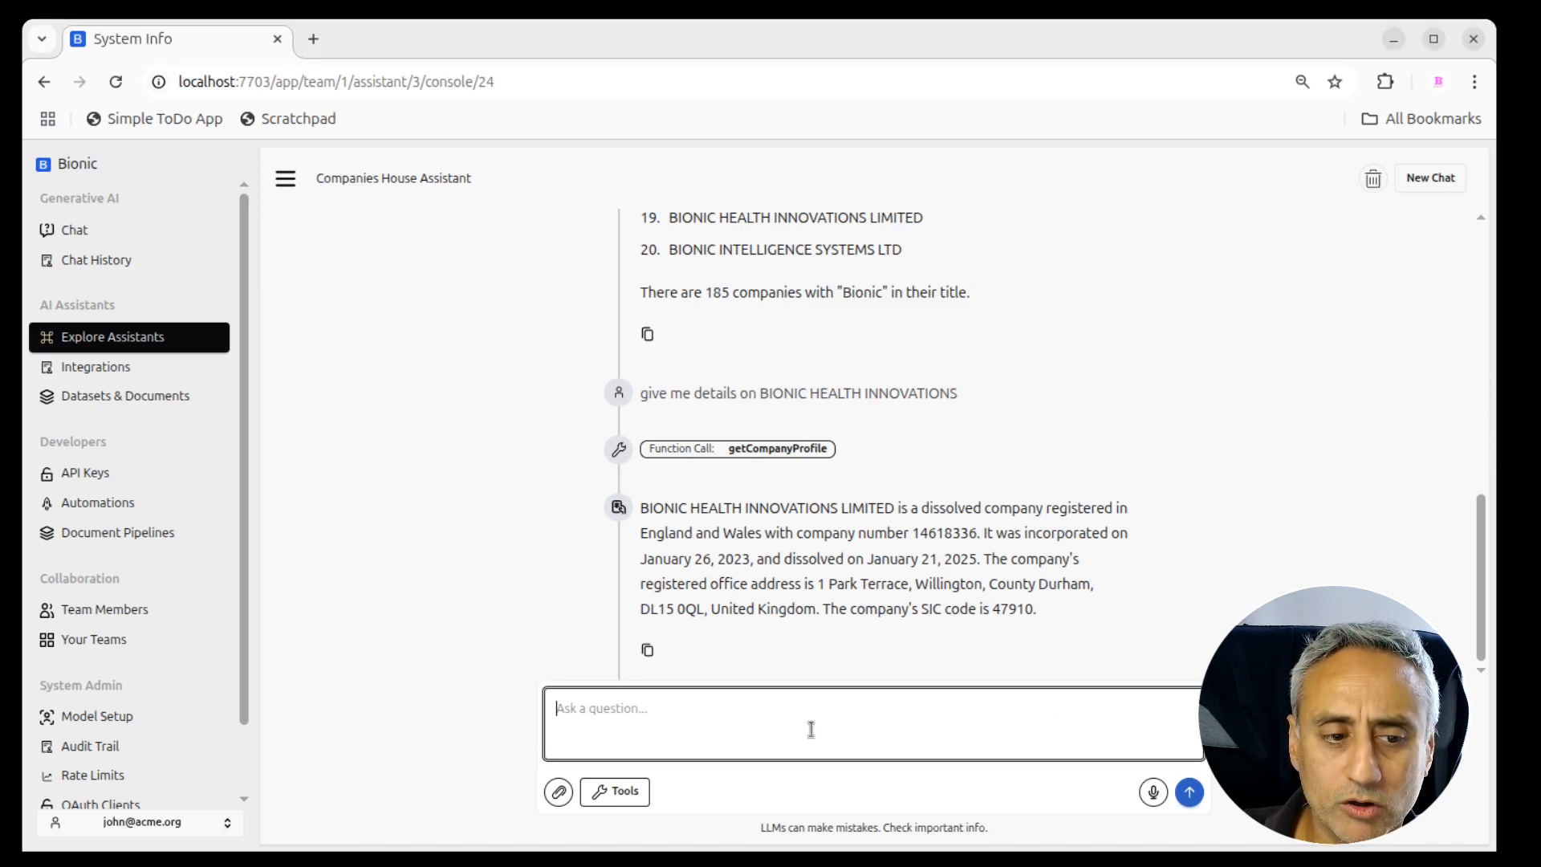
{"action": "type", "text": "give me"}
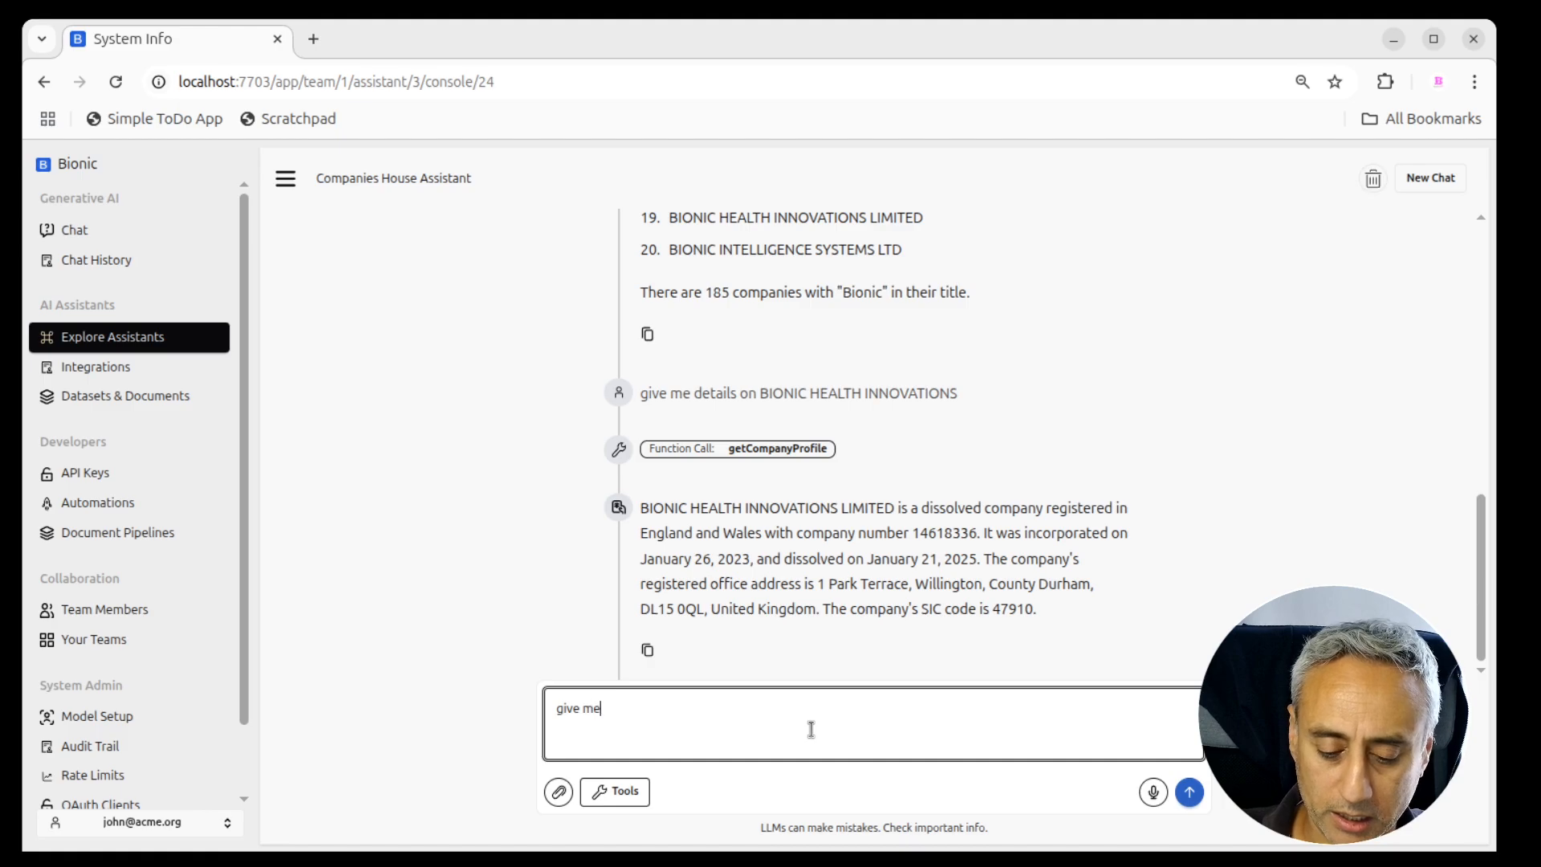
{"action": "type", "text": " filing in"}
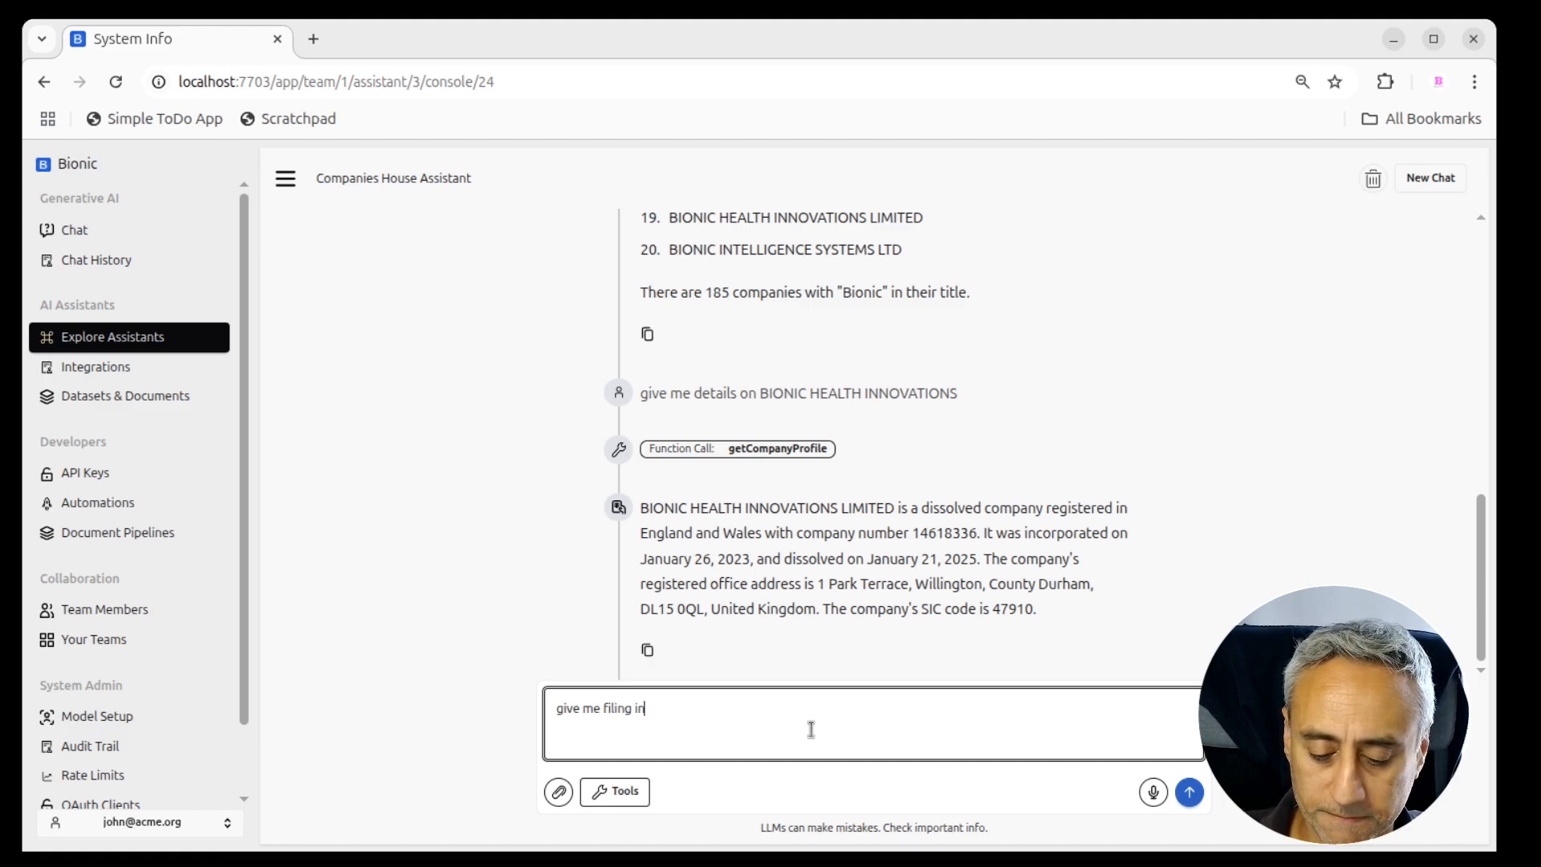
{"action": "type", "text": "formation for thgi"}
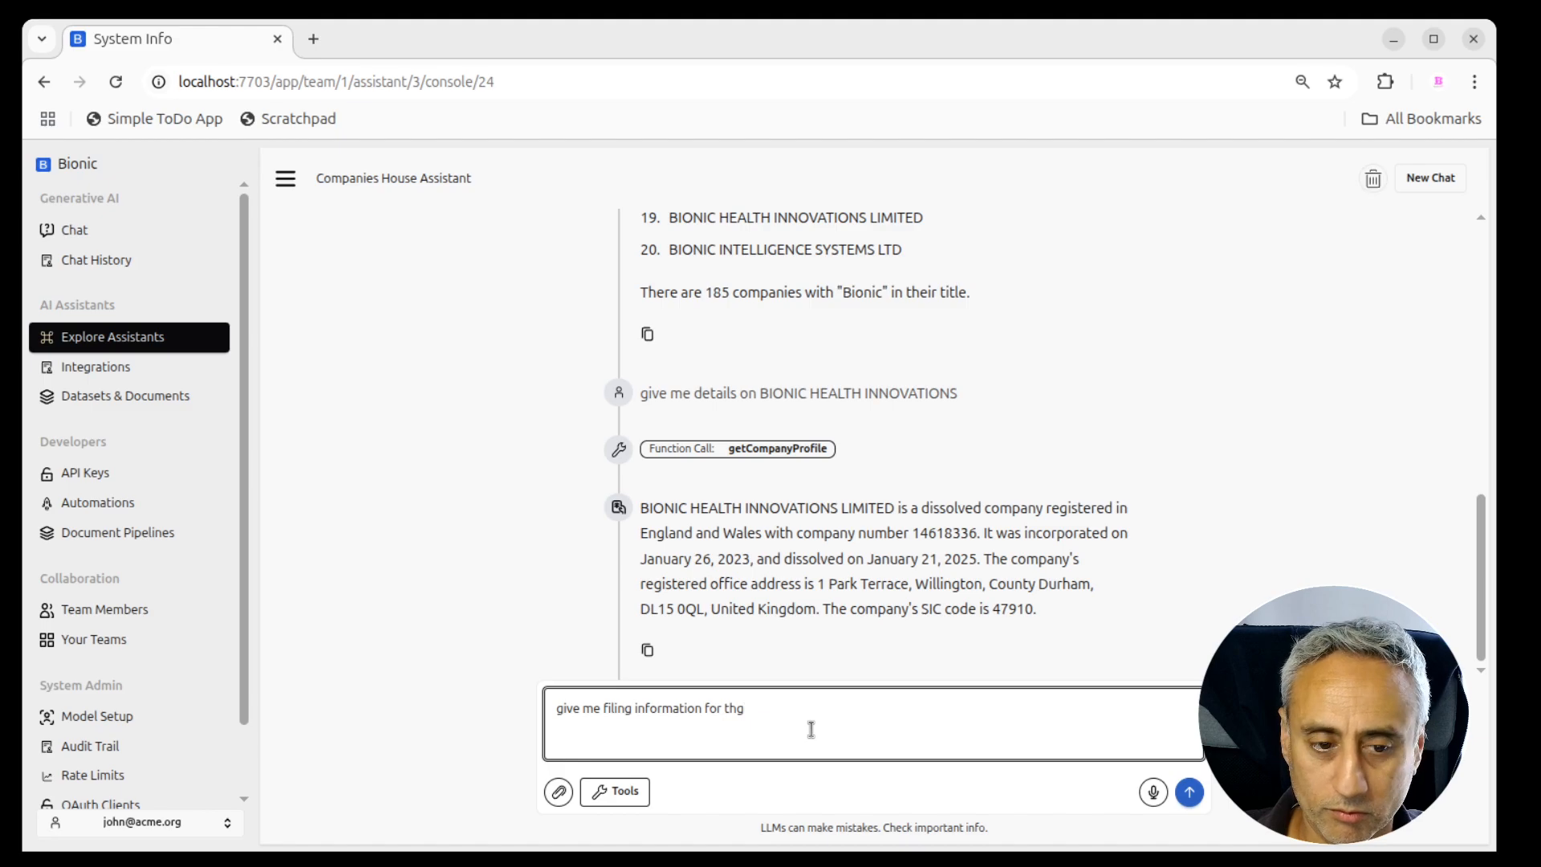
{"action": "key", "text": "BackSpace"}
{"action": "type", "text": "is compa"}
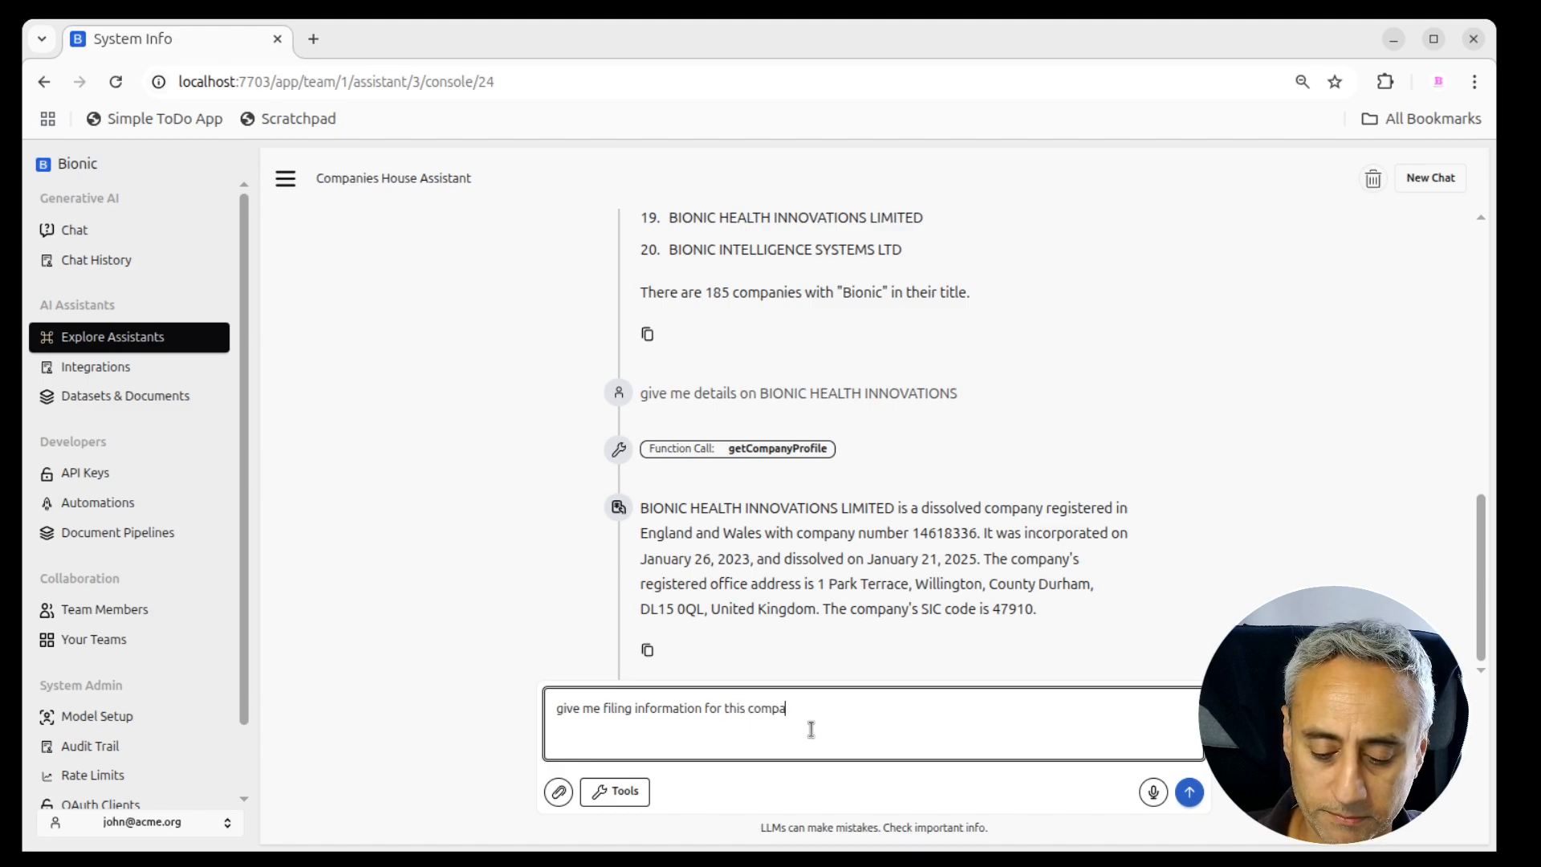
{"action": "type", "text": "ny"}
{"action": "key", "text": "Return"}
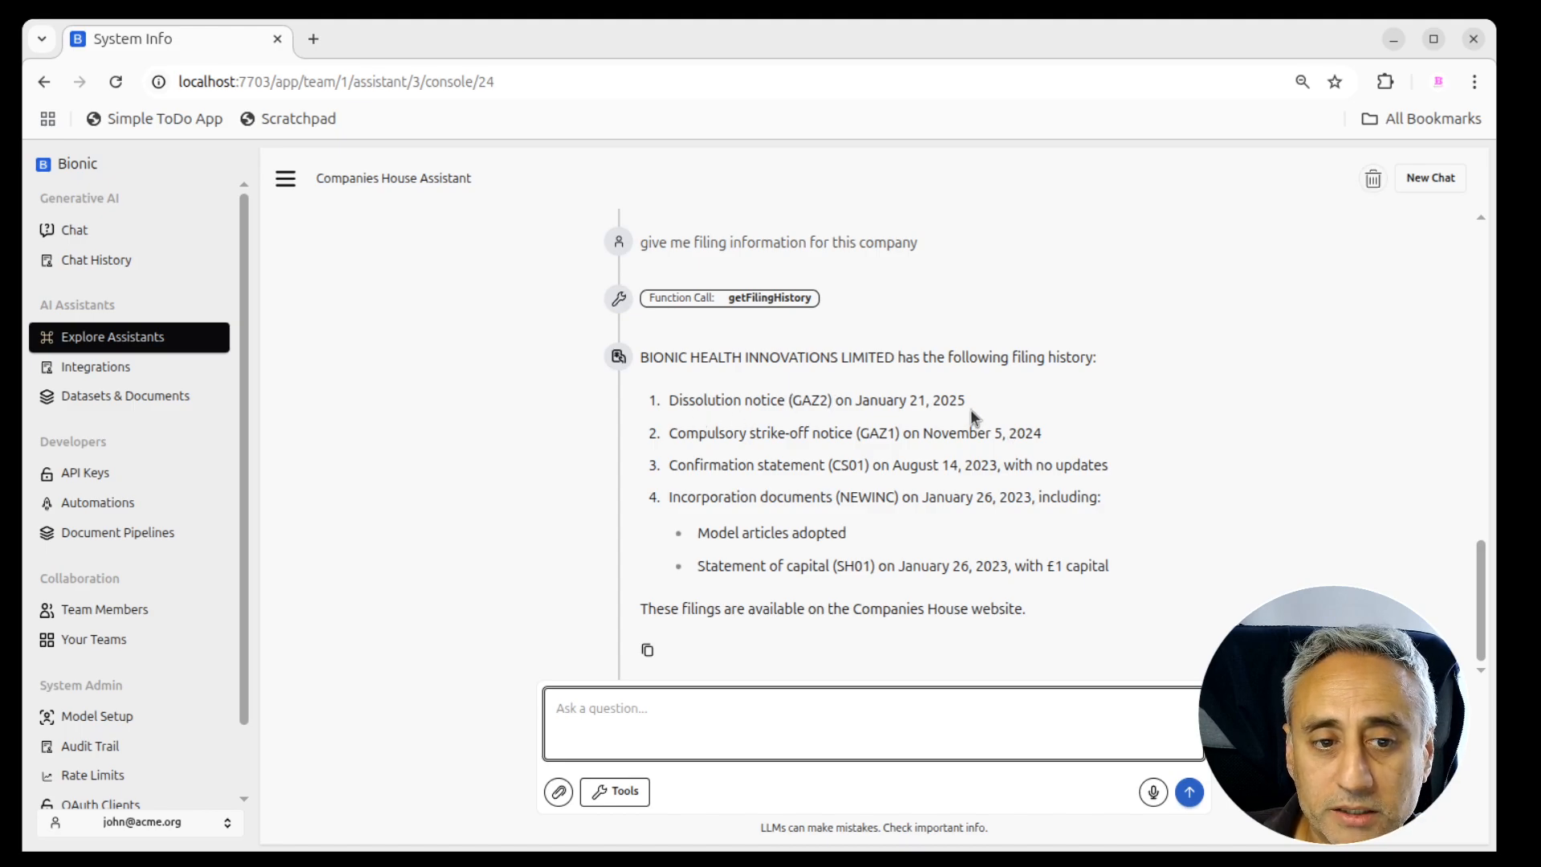
{"action": "key", "text": "alt+Tab"}
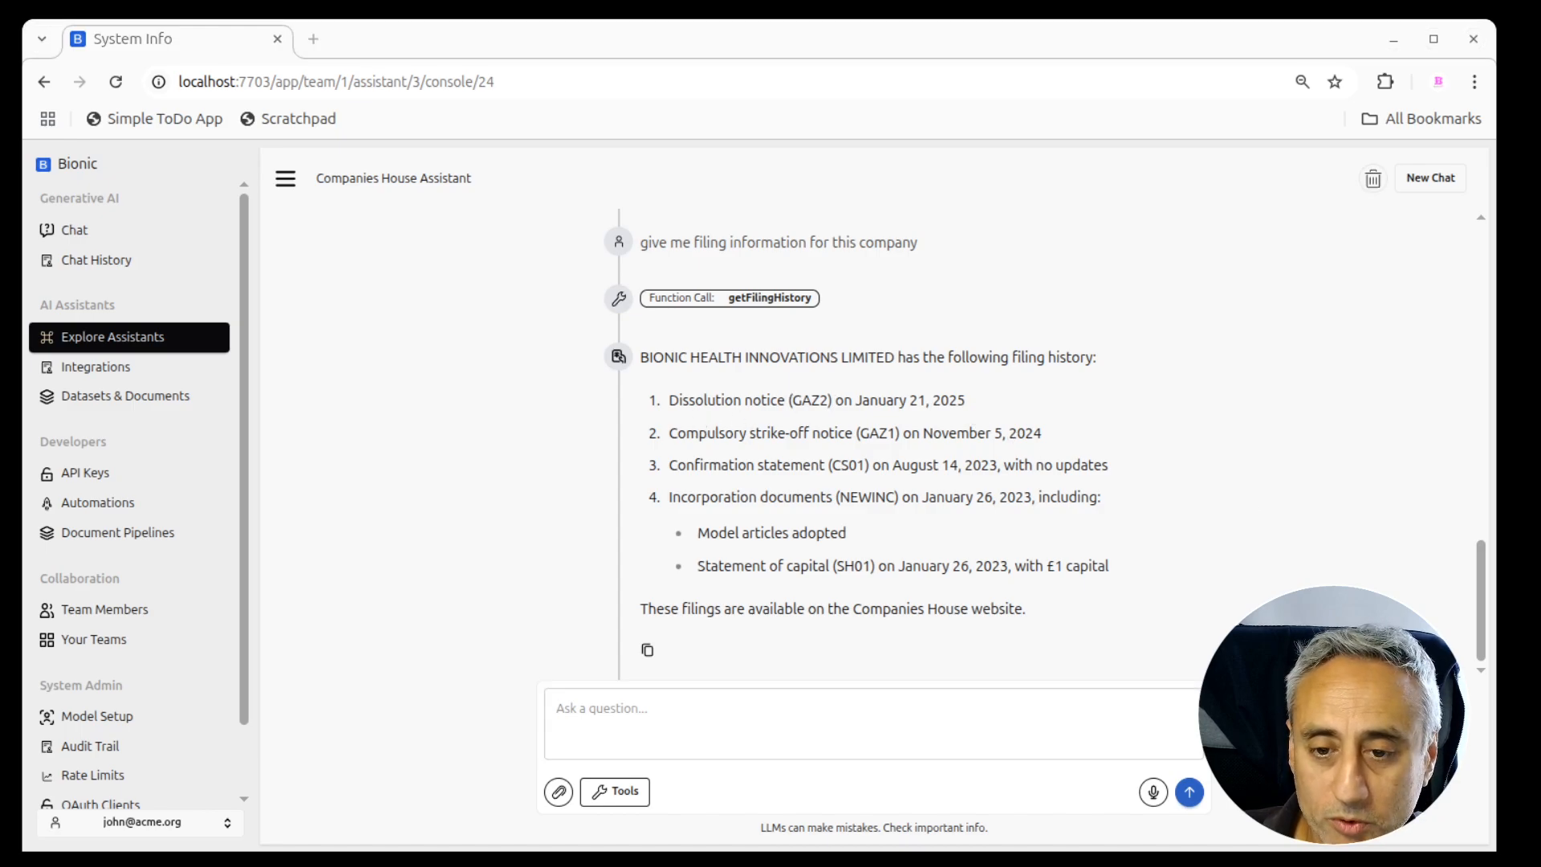
{"action": "left_click", "coordinate": [782, 516]}
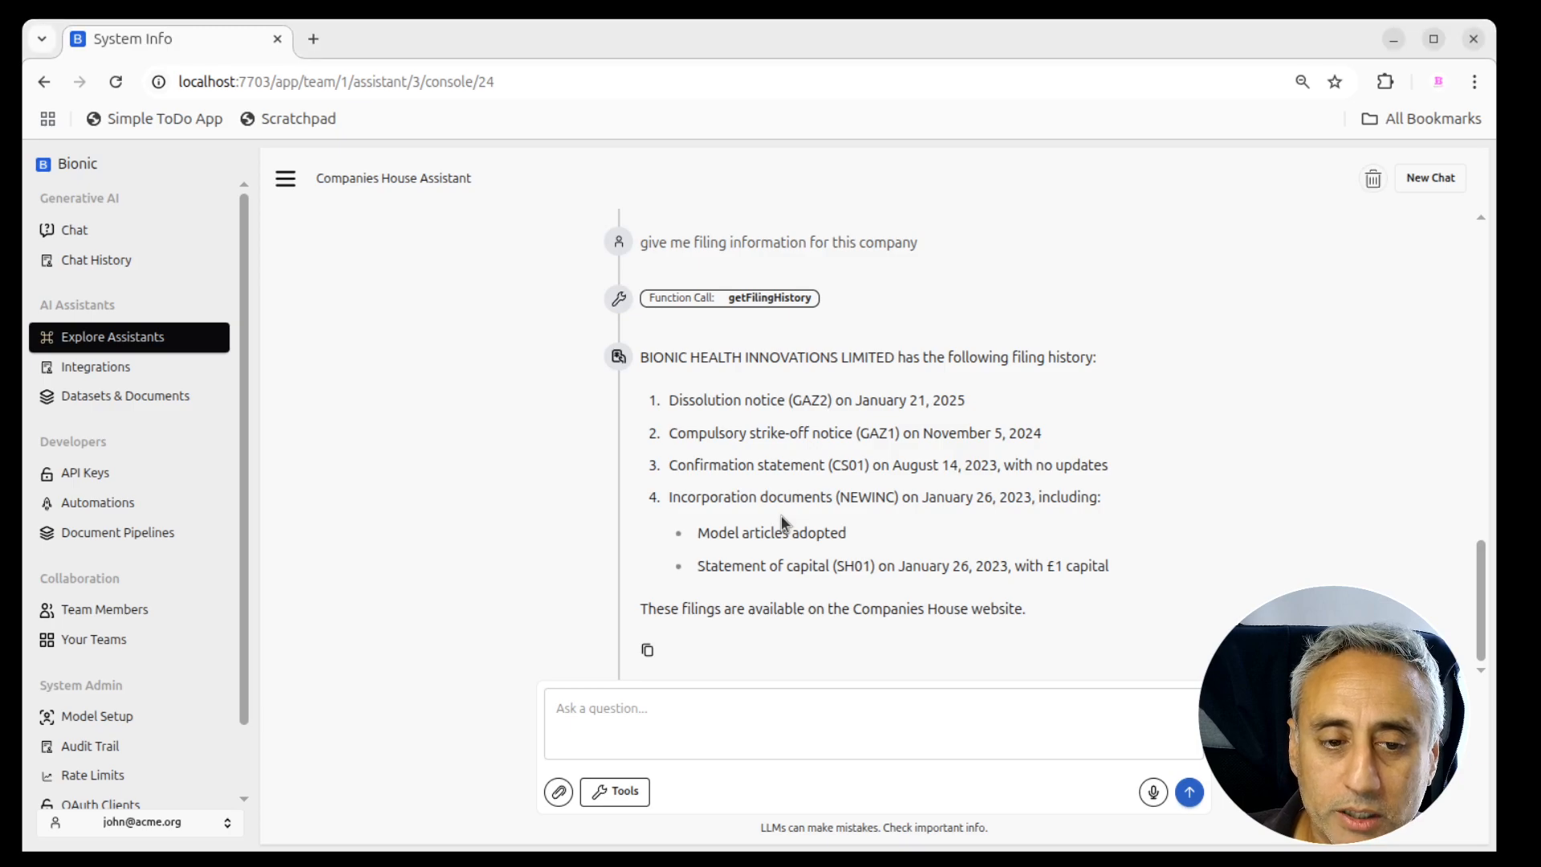
{"action": "key", "text": "alt+Tab"}
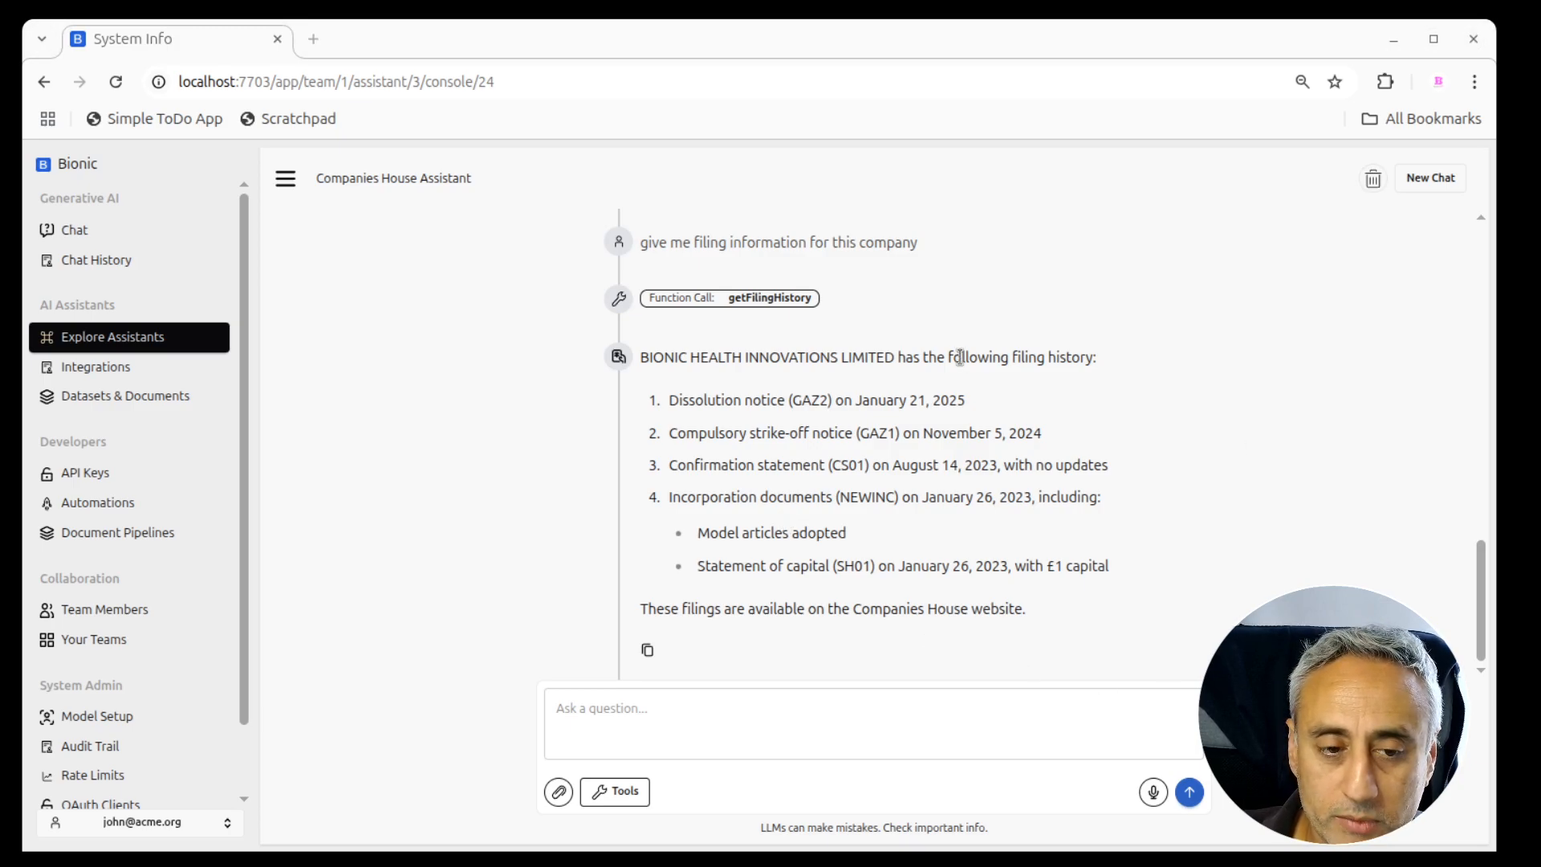
{"action": "left_click", "coordinate": [688, 379]}
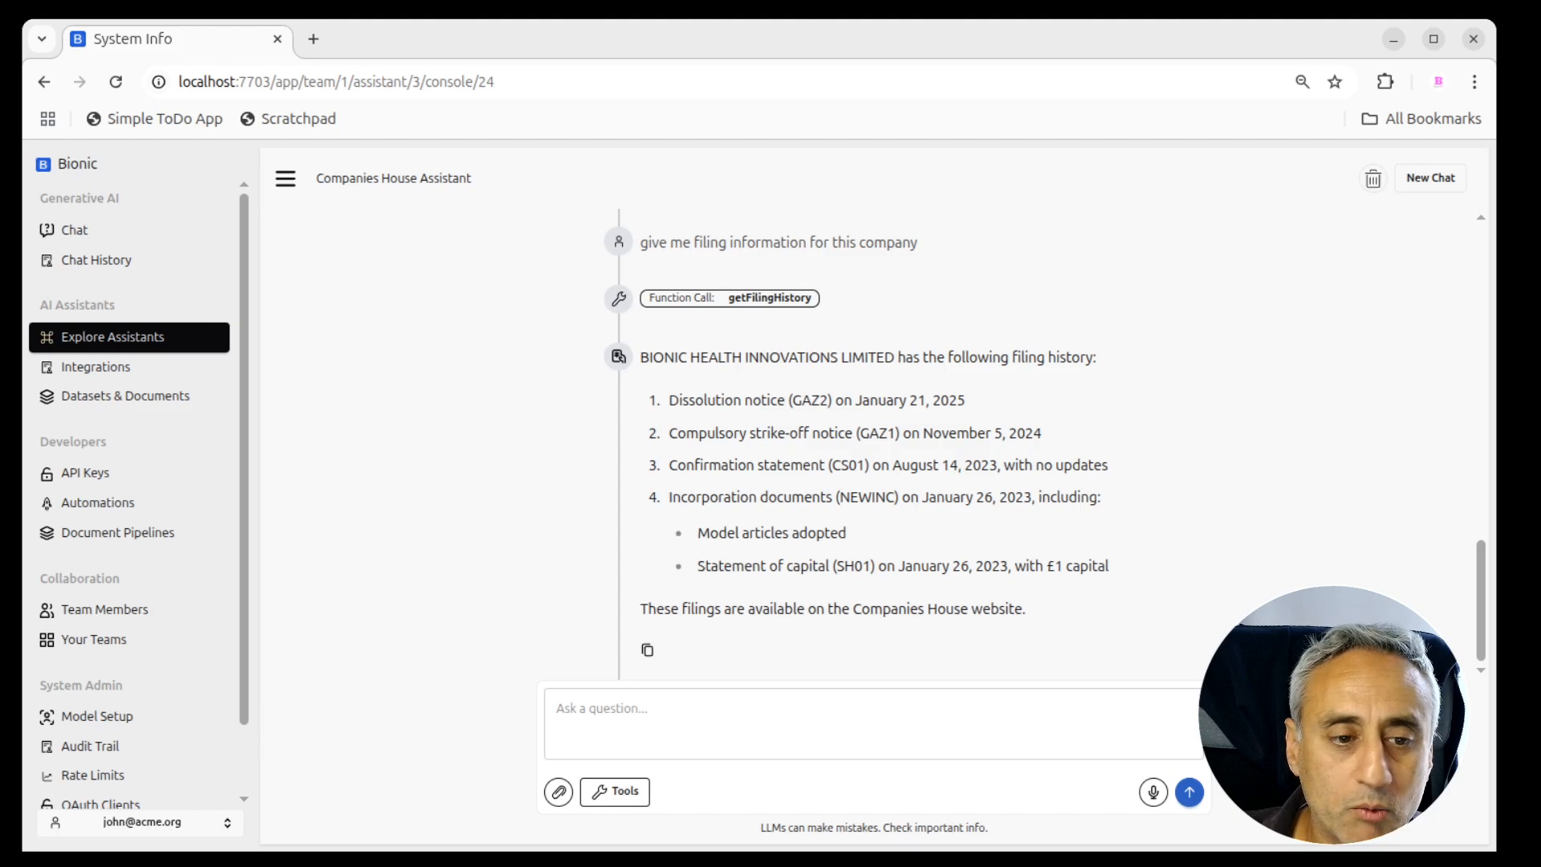
{"action": "key", "text": "alt+Tab"}
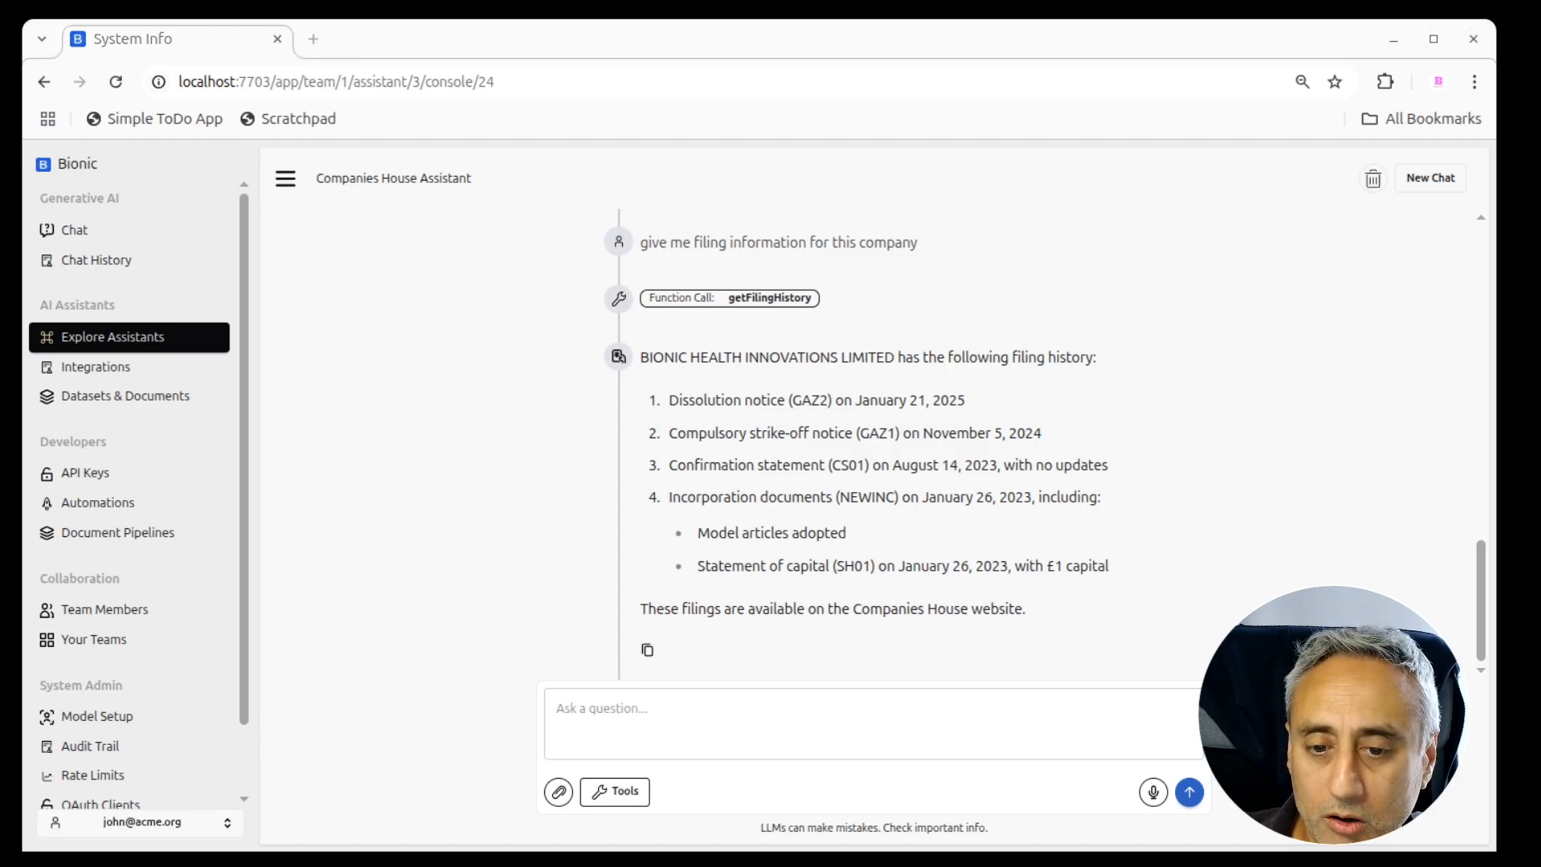
{"action": "left_click", "coordinate": [754, 482]}
{"action": "key", "text": "alt+Tab"}
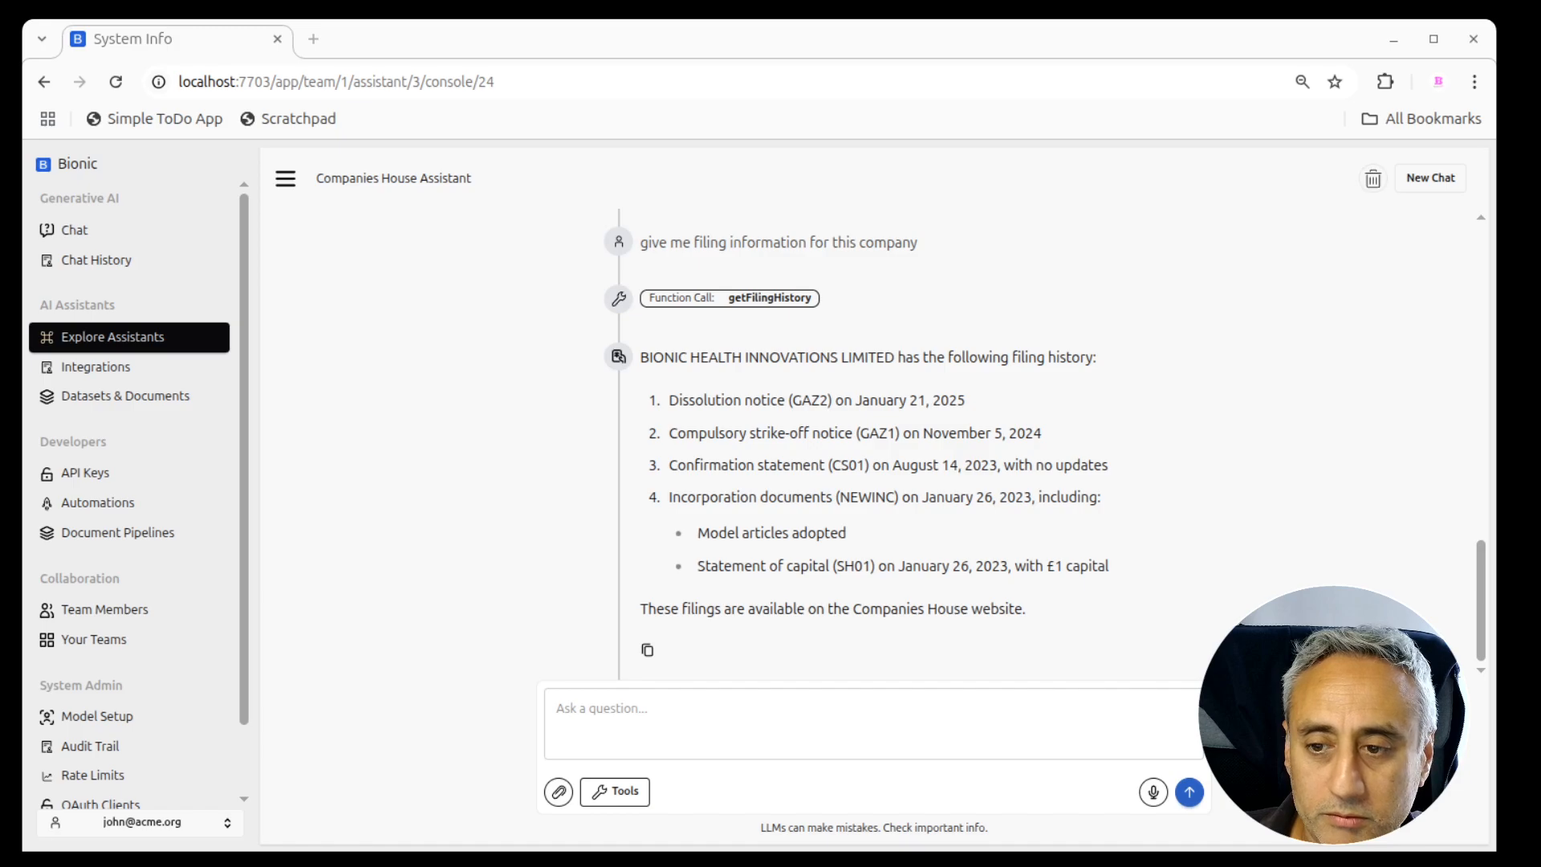